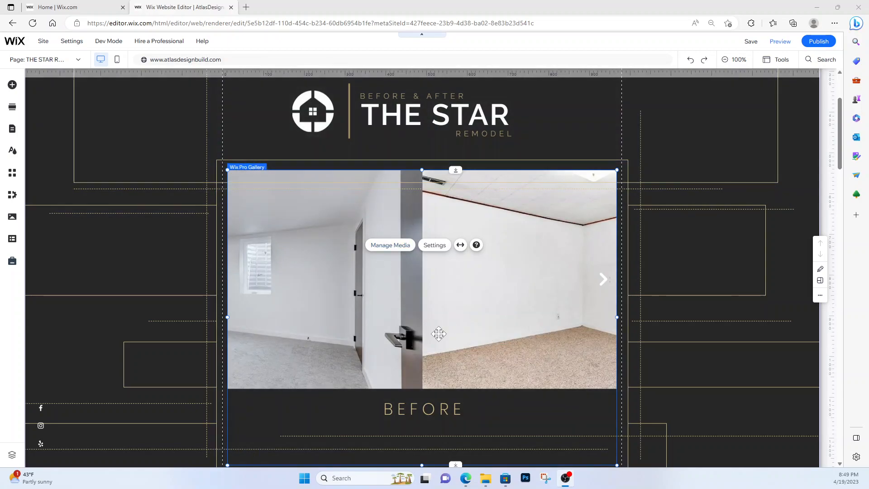
- Review the layout, click-action, design and advanced options in the settings of THE STAR before-and-after gallery
{"action": "left_click", "coordinate": [435, 245]}
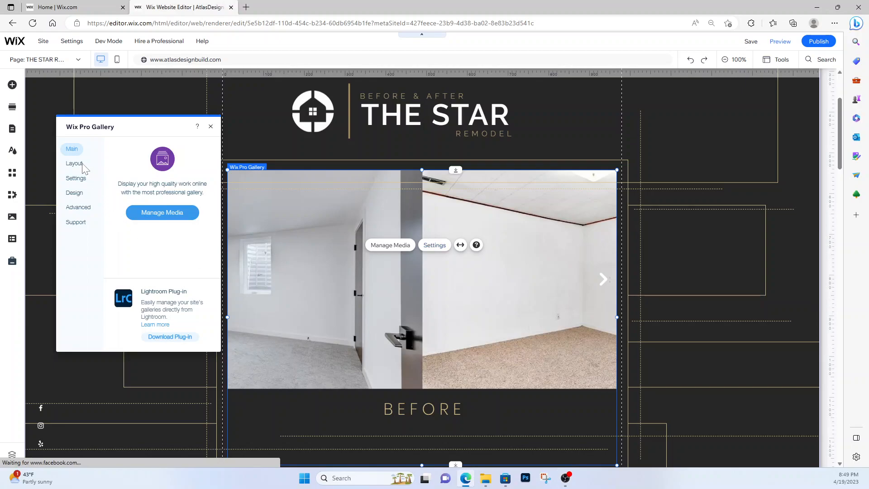
{"action": "left_click", "coordinate": [76, 164]}
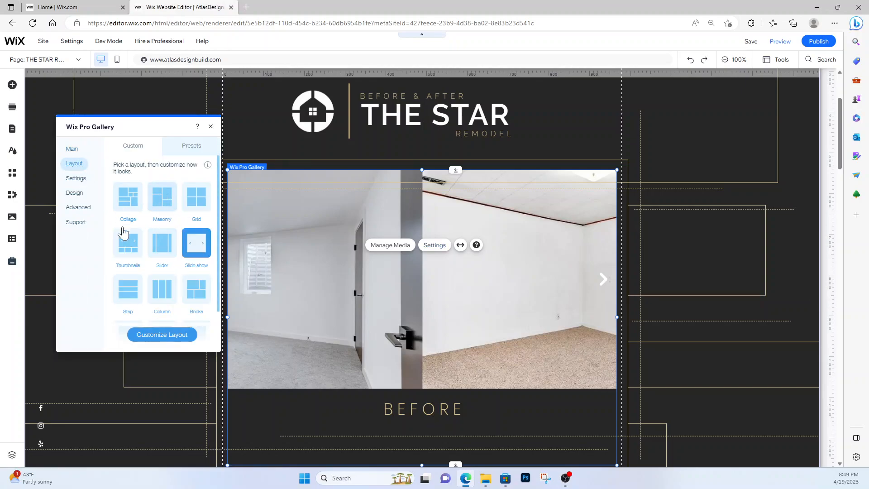
{"action": "scroll", "coordinate": [181, 217], "scroll_direction": "down", "scroll_amount": 1}
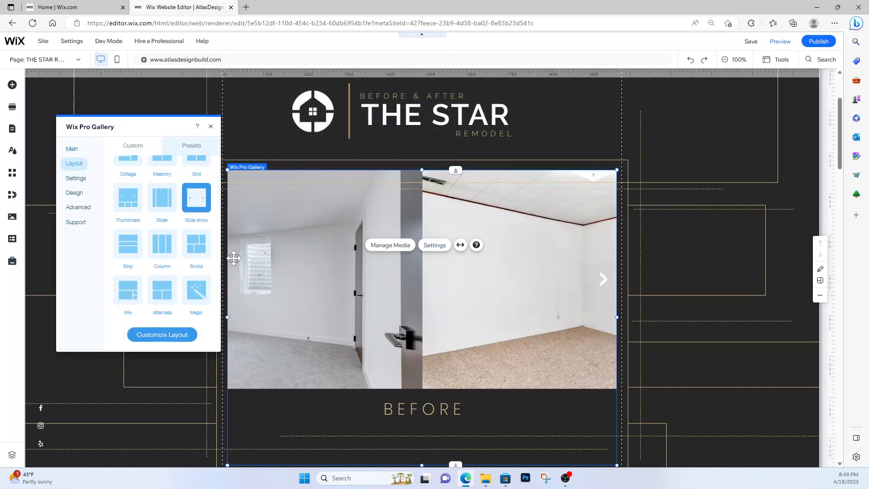
{"action": "scroll", "coordinate": [209, 226], "scroll_direction": "up", "scroll_amount": 1}
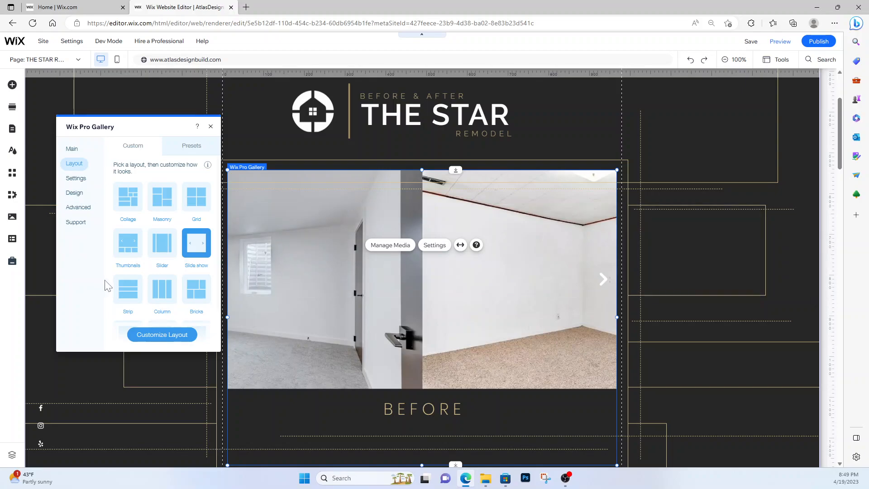
{"action": "left_click", "coordinate": [83, 181]}
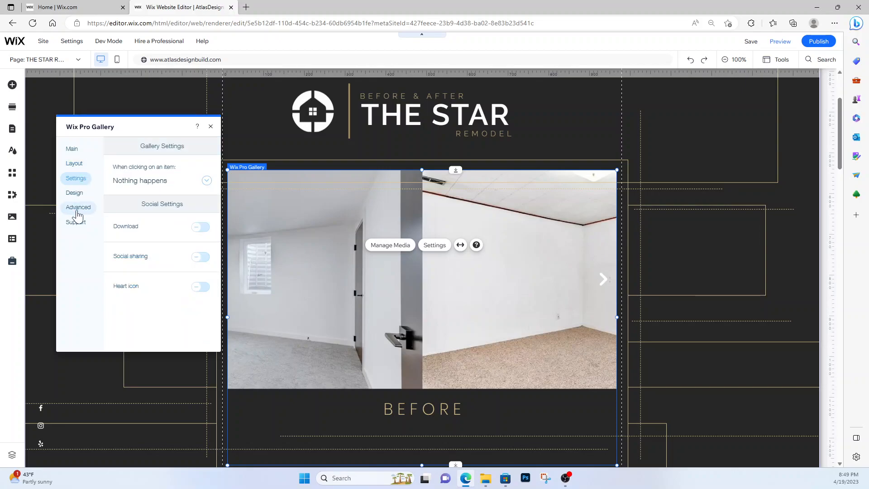
{"action": "left_click", "coordinate": [77, 196]}
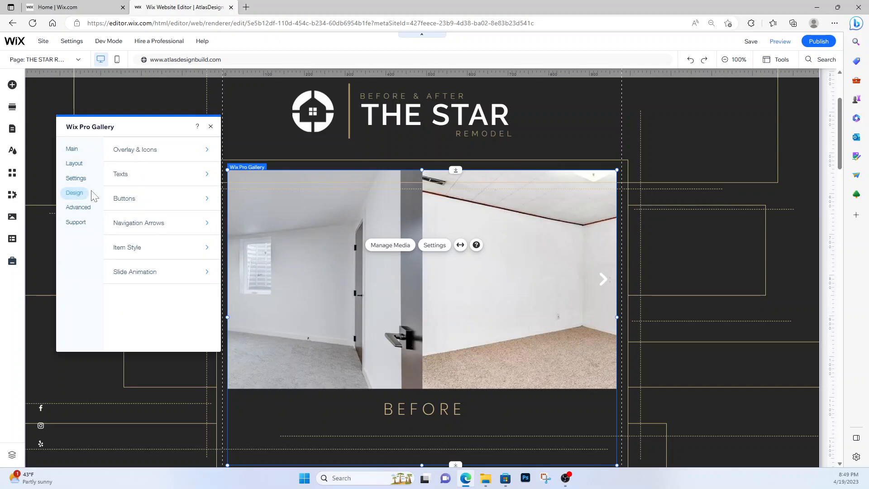
{"action": "left_click", "coordinate": [80, 208]}
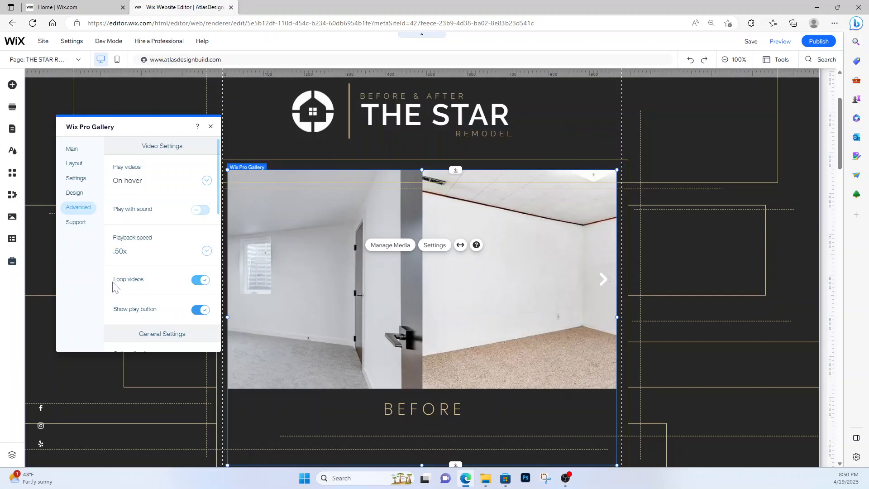
{"action": "scroll", "coordinate": [161, 240], "scroll_direction": "down", "scroll_amount": 7}
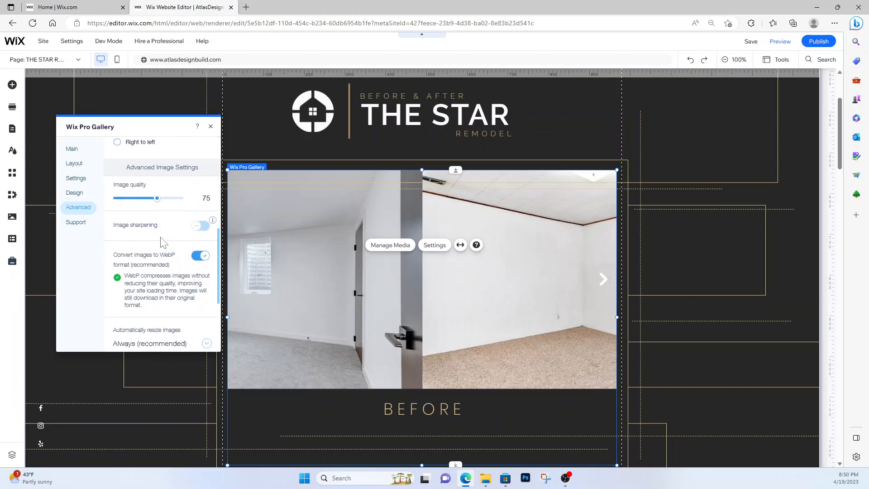
{"action": "scroll", "coordinate": [162, 245], "scroll_direction": "up", "scroll_amount": 1}
{"action": "scroll", "coordinate": [170, 267], "scroll_direction": "down", "scroll_amount": 3}
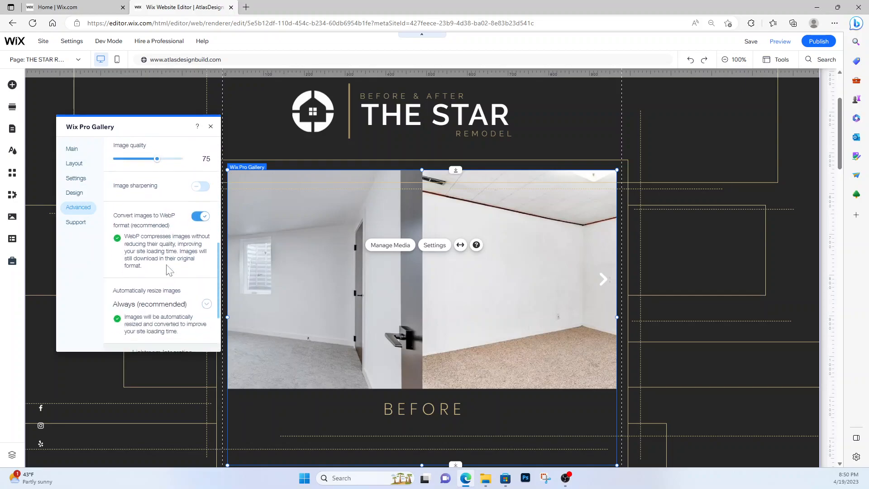
{"action": "scroll", "coordinate": [177, 286], "scroll_direction": "up", "scroll_amount": 3}
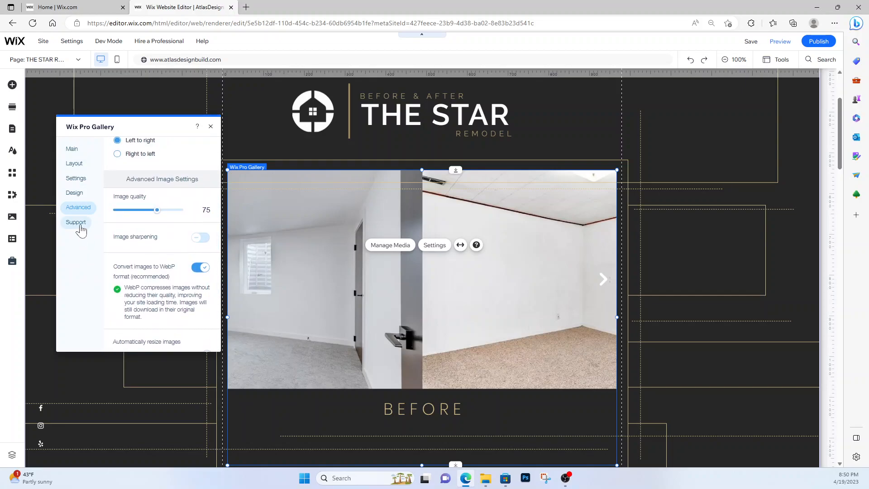
{"action": "left_click", "coordinate": [81, 199]}
{"action": "left_click", "coordinate": [77, 182]}
{"action": "left_click", "coordinate": [73, 167]}
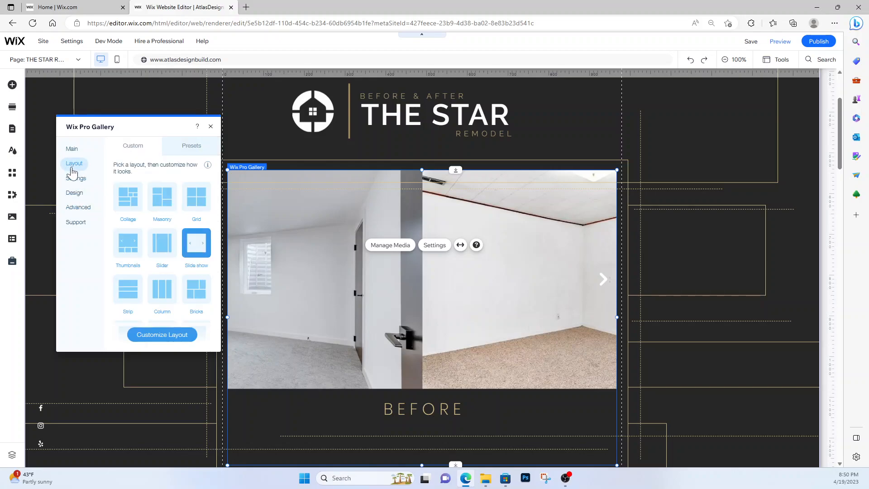
{"action": "left_click", "coordinate": [73, 181]}
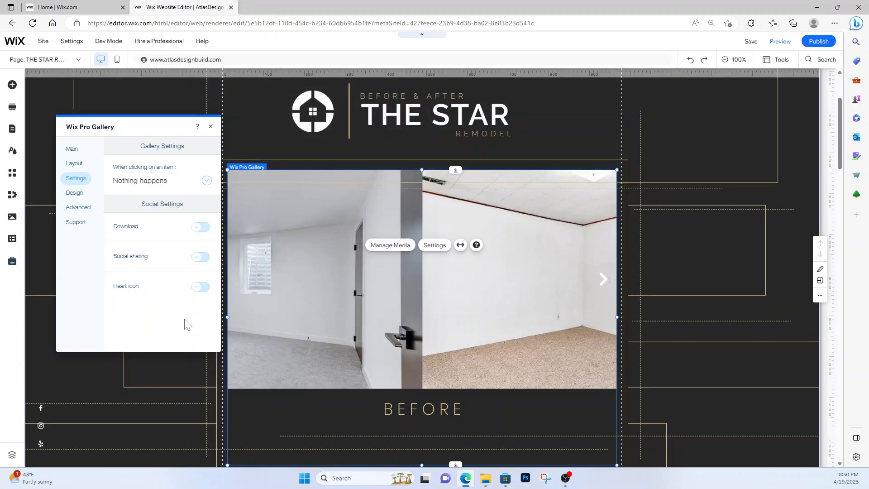
- Examine the before-and-after gallery's images in its media organizer, and close the organizer and the gallery settings
{"action": "left_click", "coordinate": [74, 153]}
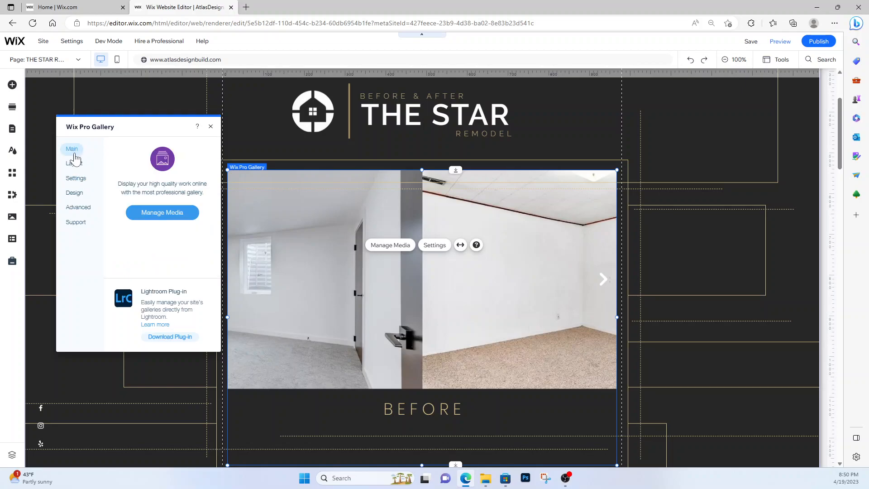
{"action": "left_click", "coordinate": [163, 211]}
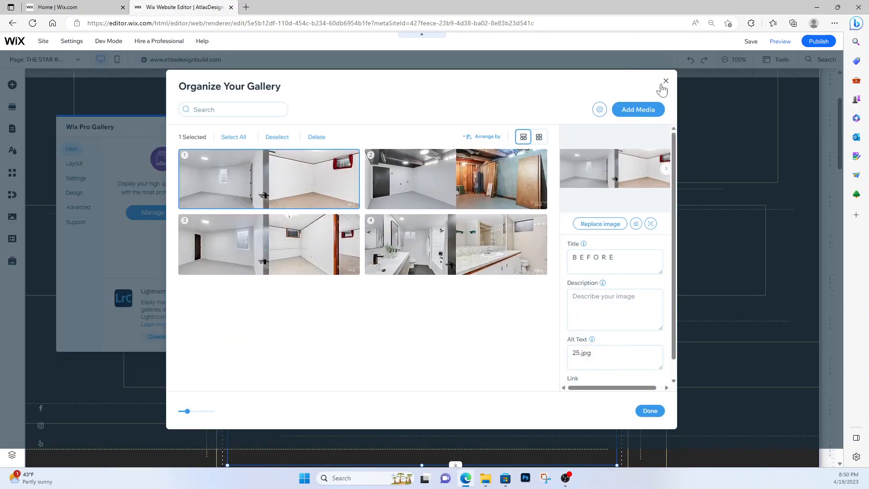
{"action": "key", "text": "Escape"}
{"action": "left_click", "coordinate": [212, 127]}
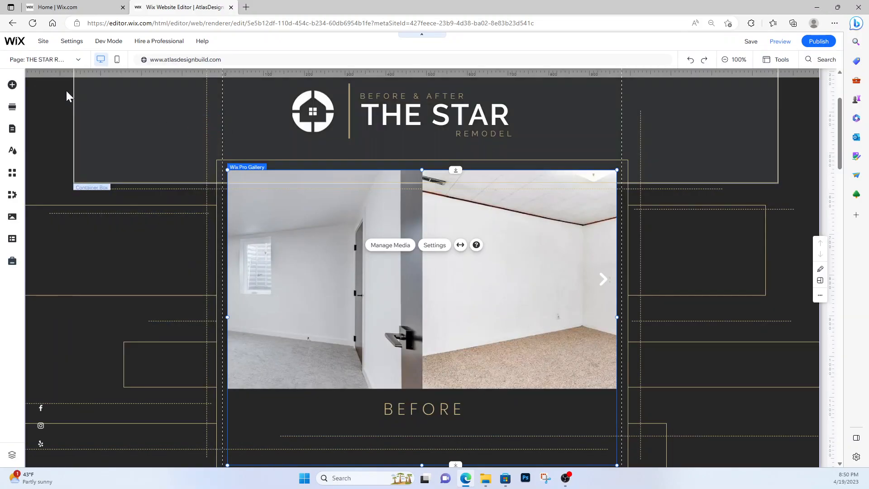
- Hide THE STAR REMODEL page from the site menu
{"action": "left_click", "coordinate": [81, 63]}
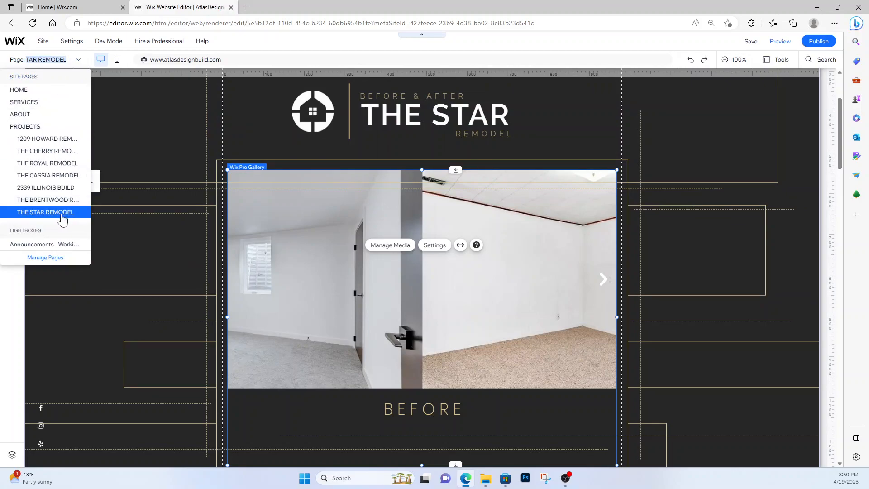
{"action": "left_click", "coordinate": [48, 217]}
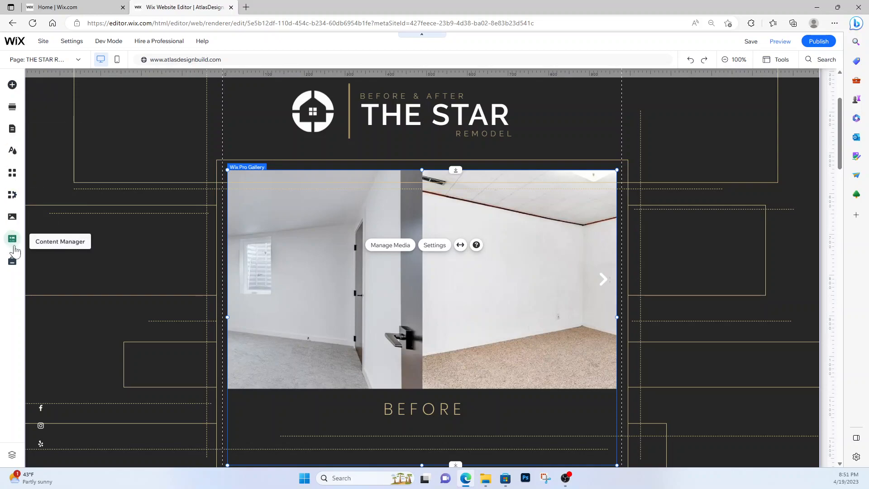
{"action": "left_click", "coordinate": [13, 132]}
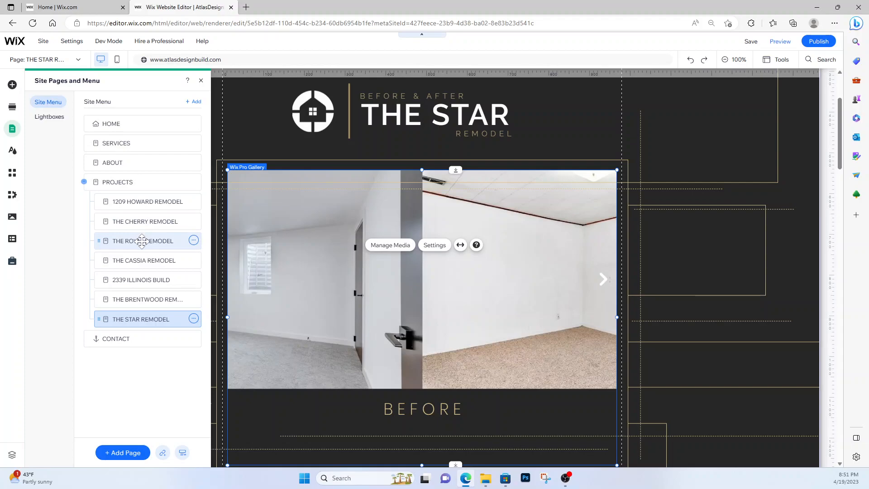
{"action": "left_click", "coordinate": [193, 319]}
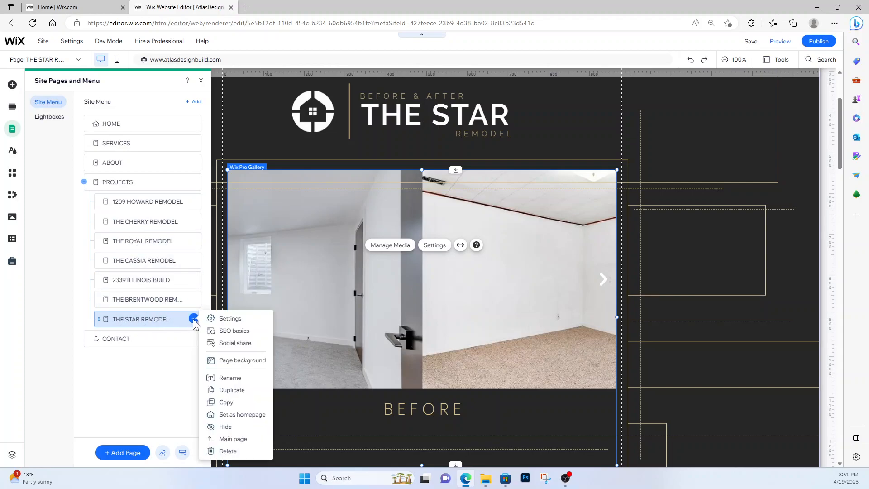
{"action": "left_click", "coordinate": [225, 427]}
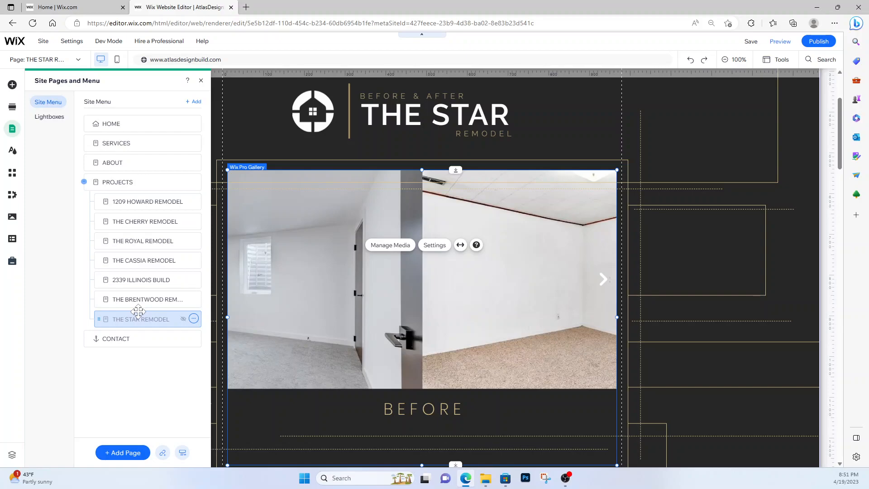
- Show the hidden THE STAR REMODEL page in the site menu again
{"action": "mouse_move", "coordinate": [740, 52]}
{"action": "left_click", "coordinate": [194, 319]}
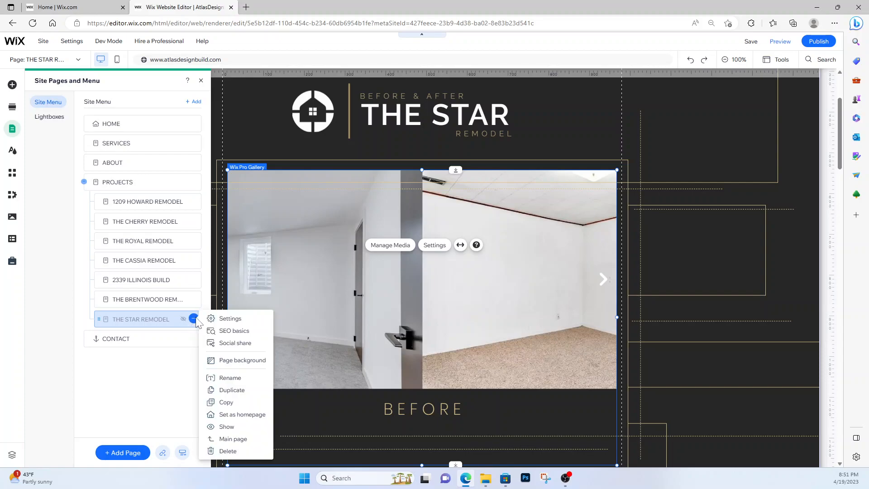
{"action": "left_click", "coordinate": [149, 319]}
{"action": "left_click", "coordinate": [193, 319]}
{"action": "left_click", "coordinate": [230, 428]}
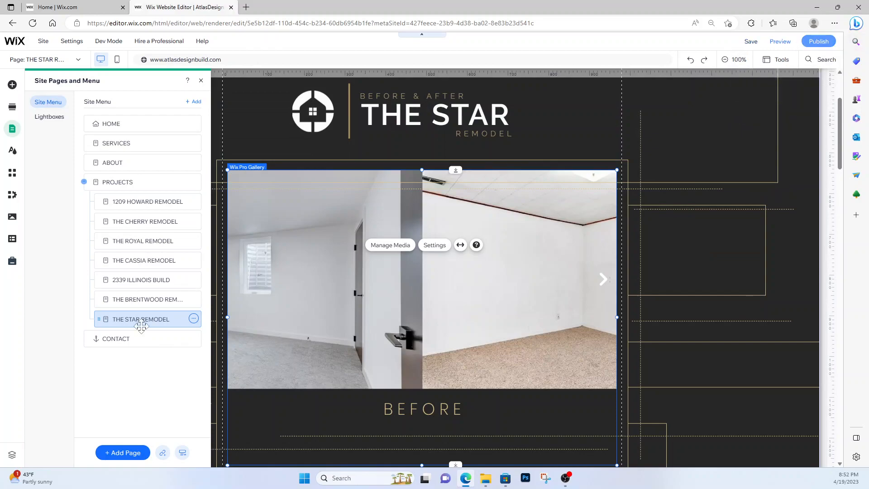
- Delete THE STAR REMODEL page from the site and close the page list
{"action": "left_click", "coordinate": [194, 318]}
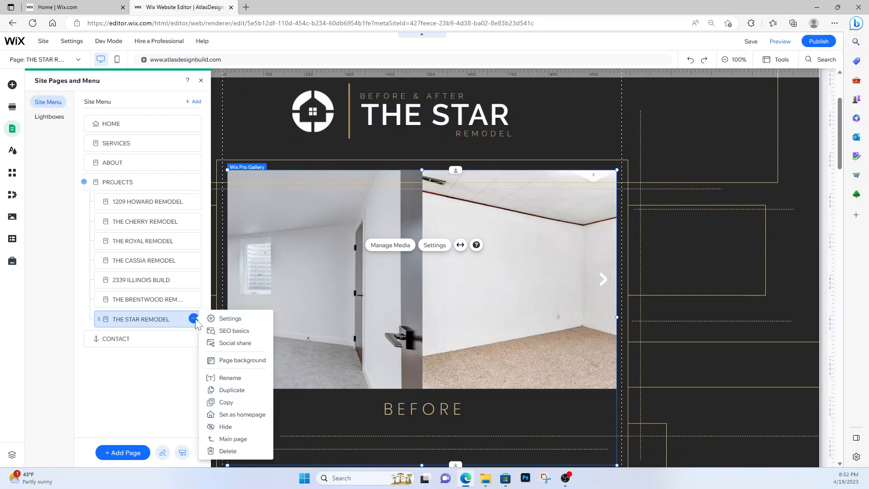
{"action": "left_click", "coordinate": [228, 451]}
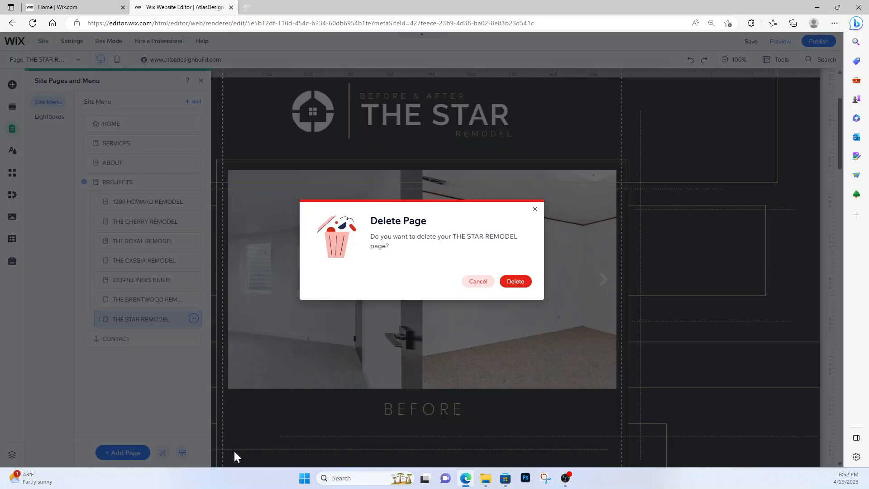
{"action": "left_click", "coordinate": [516, 283]}
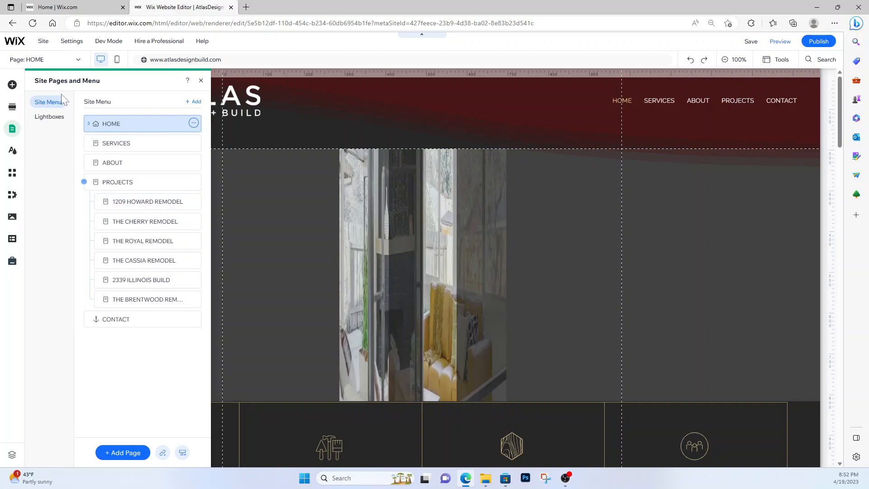
{"action": "left_click", "coordinate": [201, 81]}
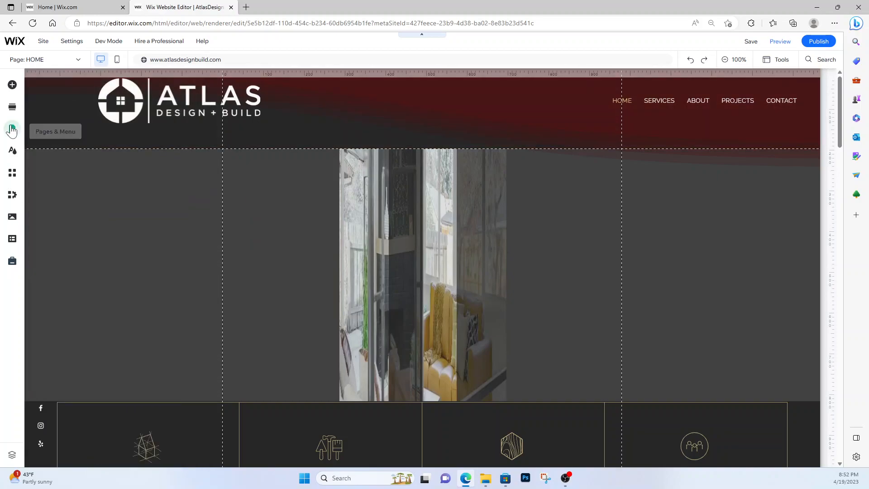
- Look over the site design options and the text elements that can be added to the HOME page
{"action": "left_click", "coordinate": [10, 153]}
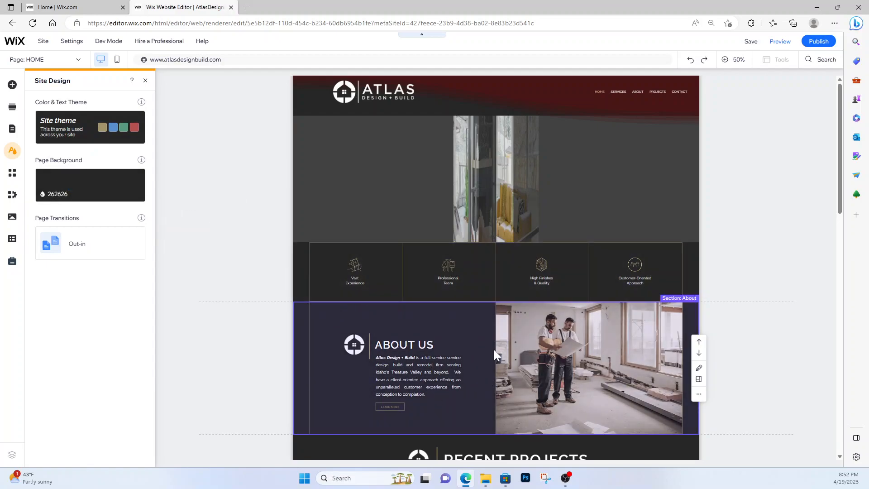
{"action": "left_click", "coordinate": [14, 88]}
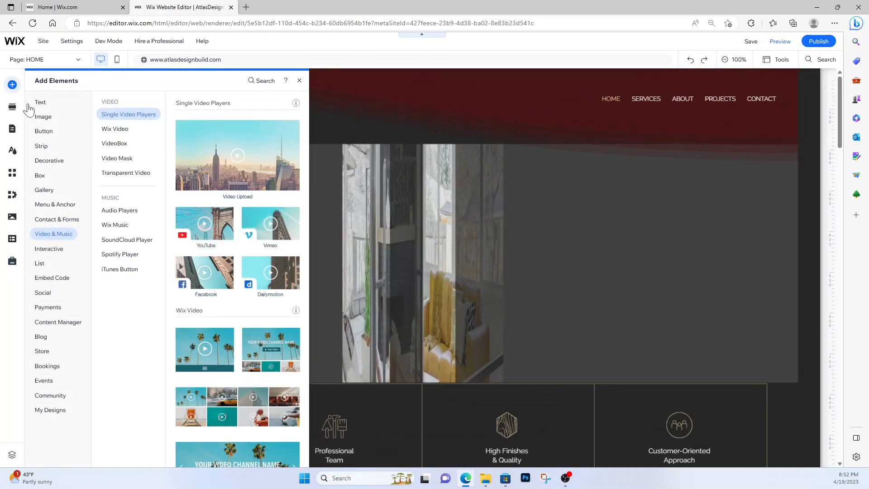
{"action": "left_click", "coordinate": [41, 103]}
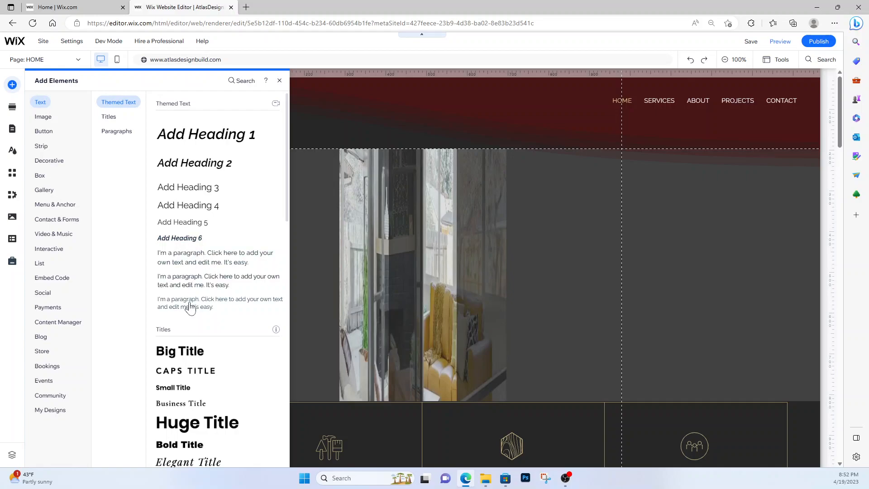
{"action": "left_click", "coordinate": [12, 150]}
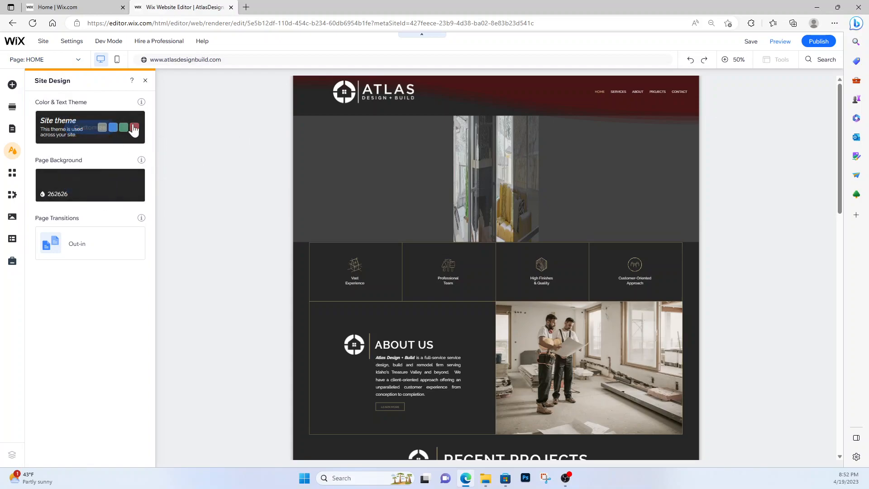
{"action": "left_click", "coordinate": [13, 151]}
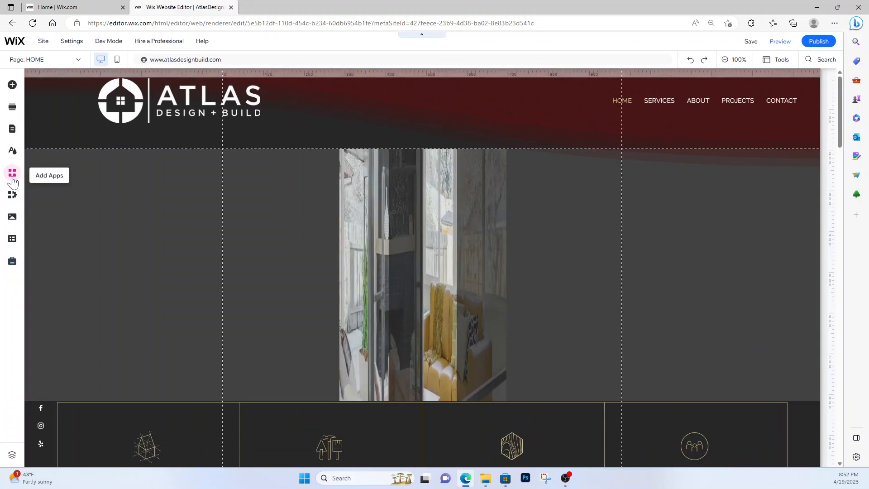
- Browse the recommended, trending and business apps in the Wix App Market and return to its home page
{"action": "left_click", "coordinate": [12, 178]}
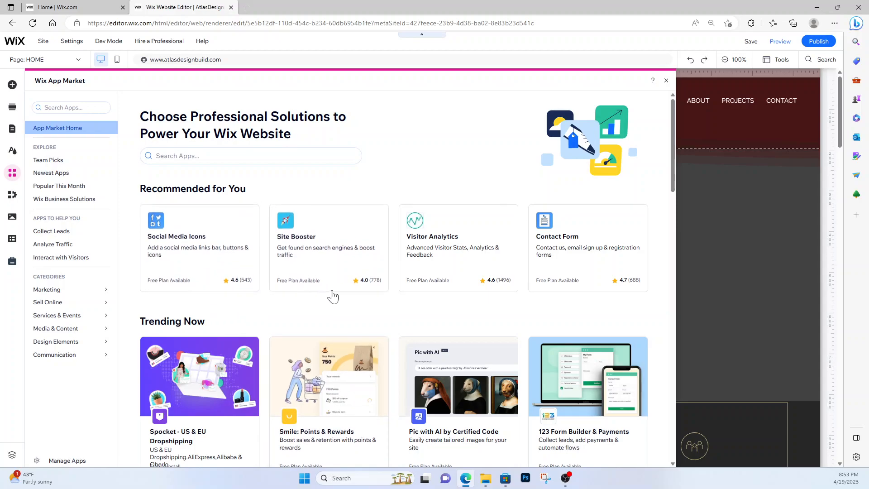
{"action": "scroll", "coordinate": [495, 302], "scroll_direction": "down", "scroll_amount": 2}
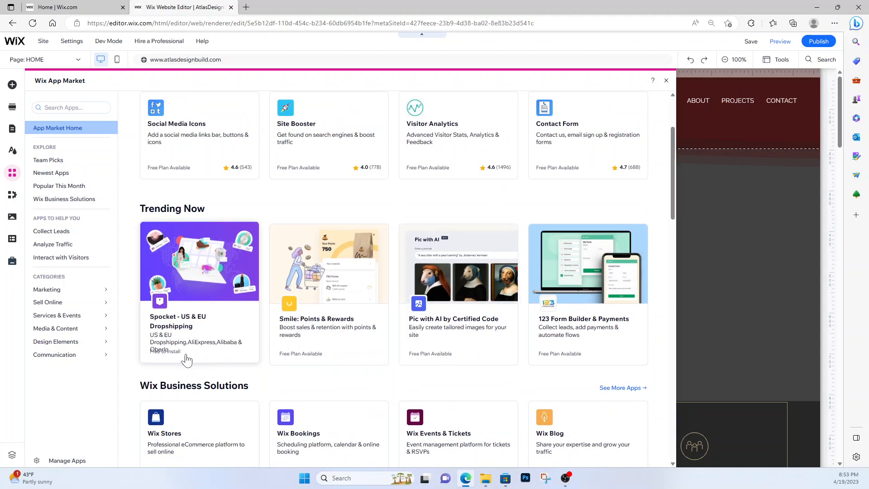
{"action": "scroll", "coordinate": [190, 348], "scroll_direction": "down", "scroll_amount": 3}
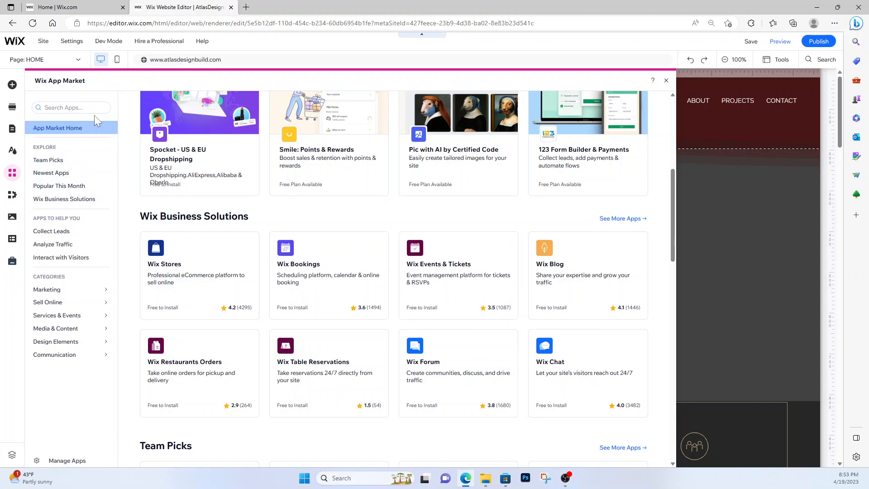
{"action": "left_click", "coordinate": [77, 130]}
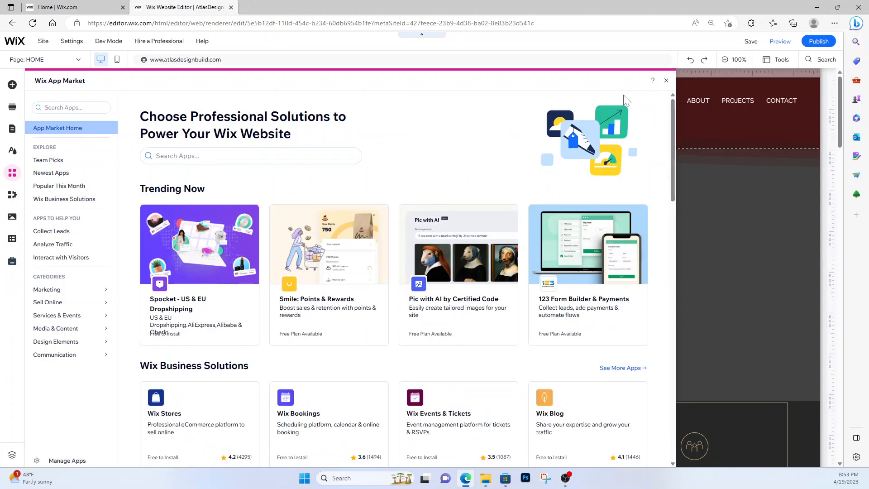
- Close the app market and look over the My Business options for Wix Forms & Payments
{"action": "left_click", "coordinate": [666, 80]}
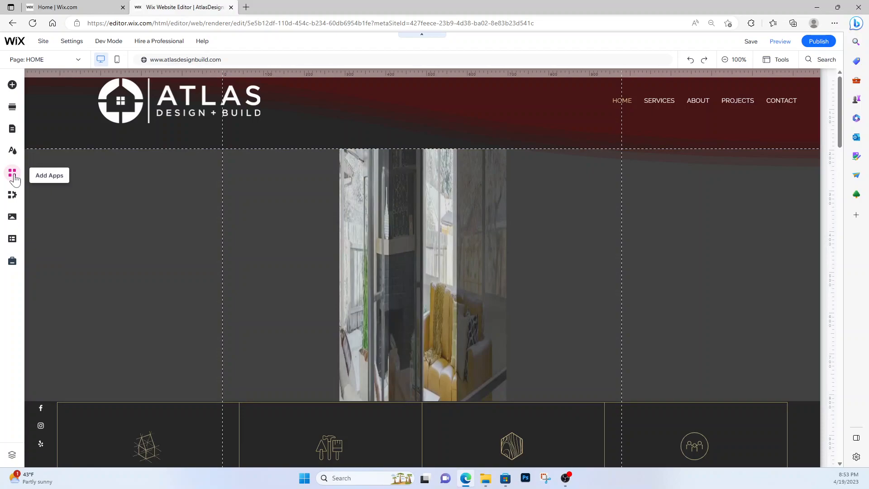
{"action": "left_click", "coordinate": [12, 199]}
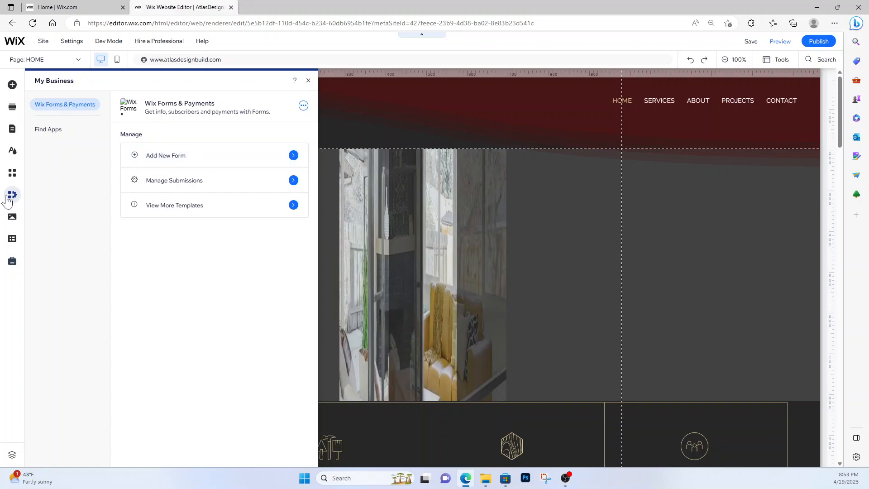
{"action": "left_click", "coordinate": [309, 81]}
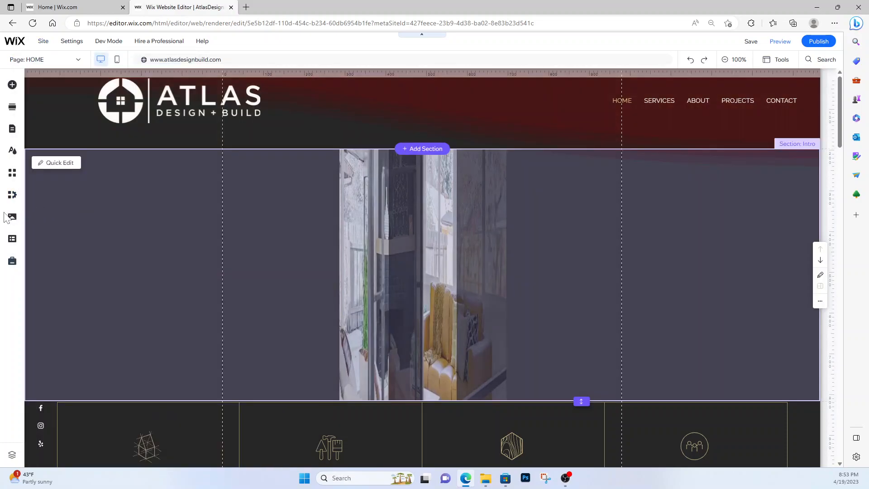
- Look over the site's media options, including uploads, Site Files, Photo Studio and Video Maker, and close them
{"action": "left_click", "coordinate": [17, 220]}
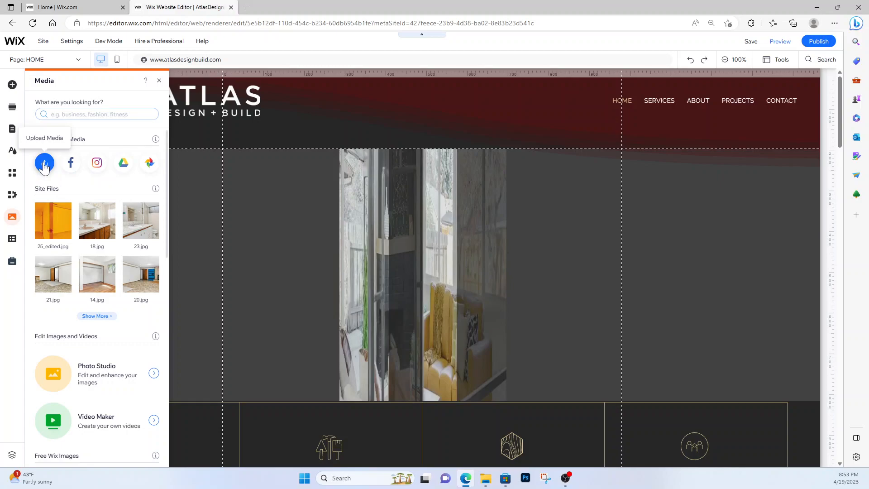
{"action": "scroll", "coordinate": [131, 378], "scroll_direction": "down", "scroll_amount": 2}
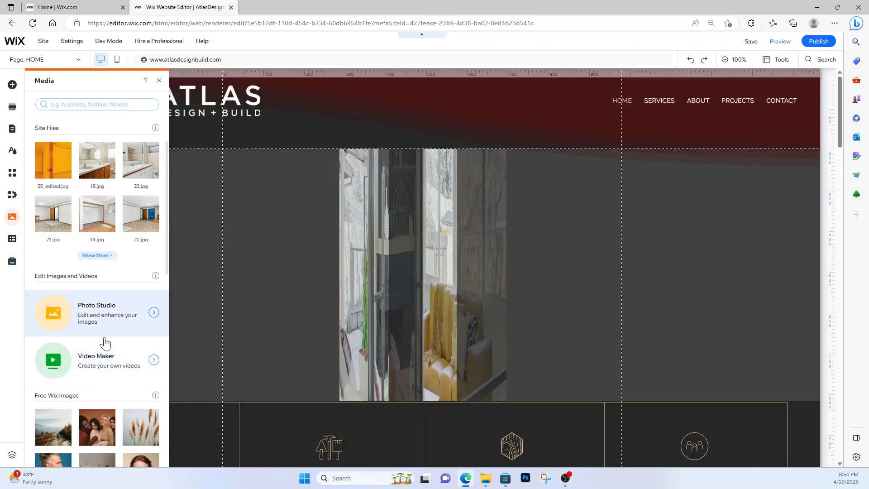
{"action": "left_click", "coordinate": [153, 361]}
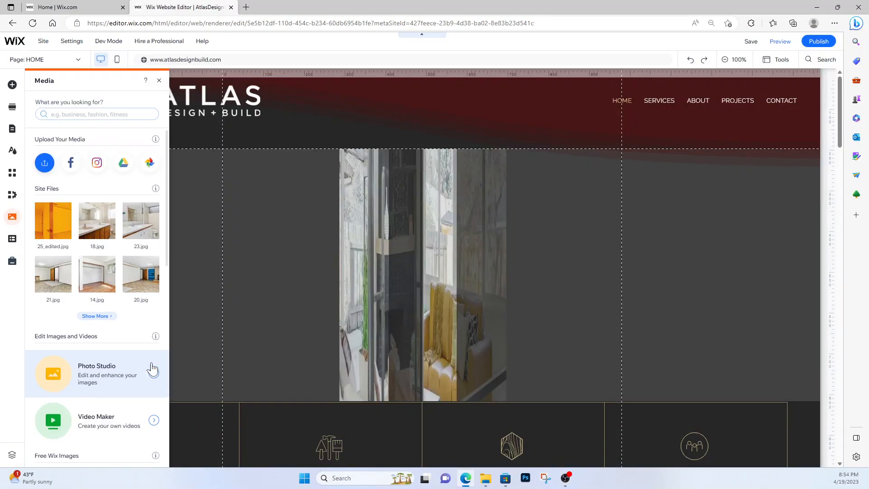
{"action": "left_click", "coordinate": [154, 421]}
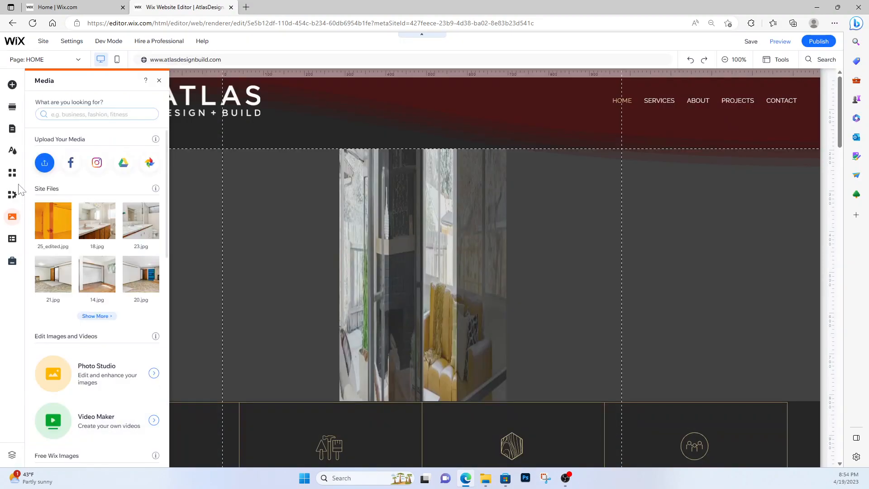
{"action": "left_click", "coordinate": [13, 219]}
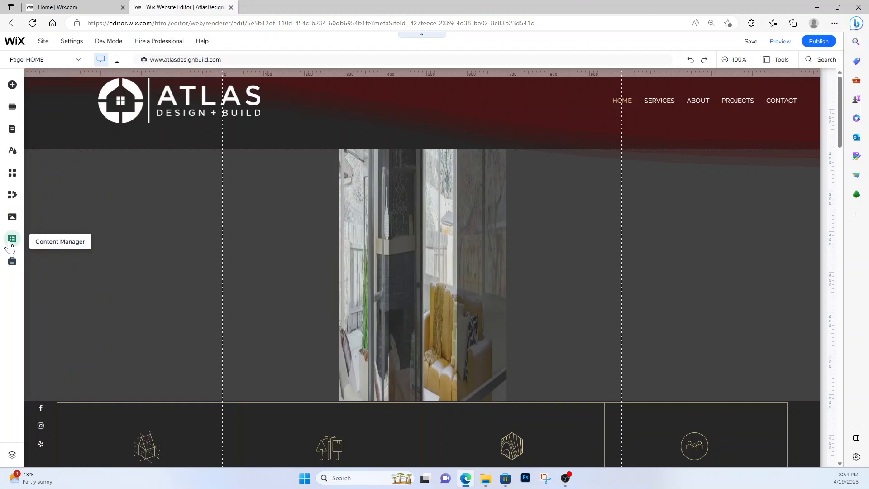
- View the Content Manager introduction and the Marketing & SEO options, closing each one after viewing
{"action": "left_click", "coordinate": [11, 241]}
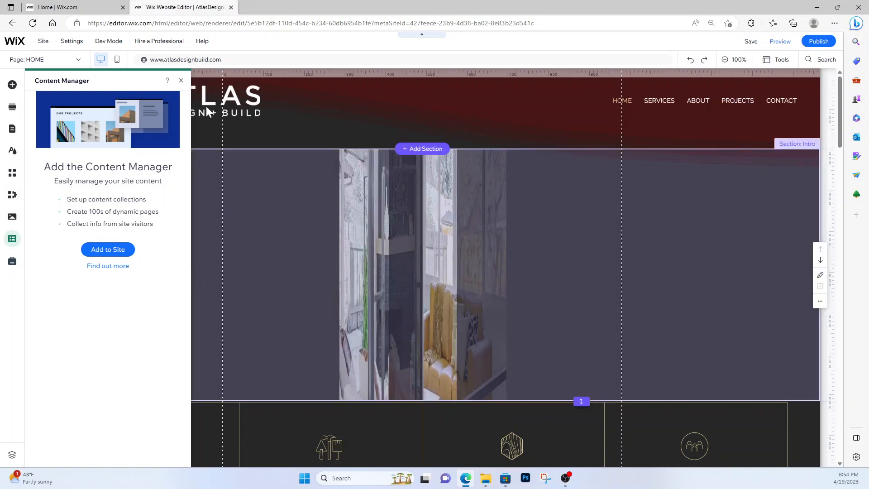
{"action": "left_click", "coordinate": [181, 82]}
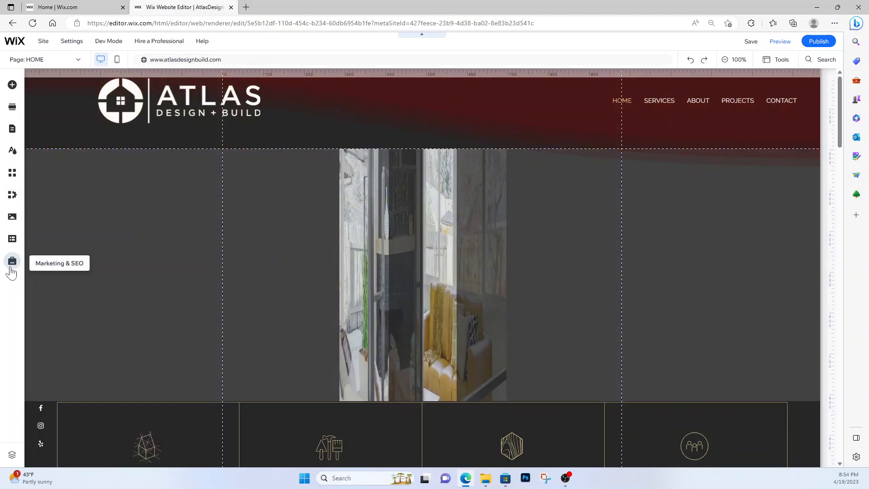
{"action": "left_click", "coordinate": [12, 262]}
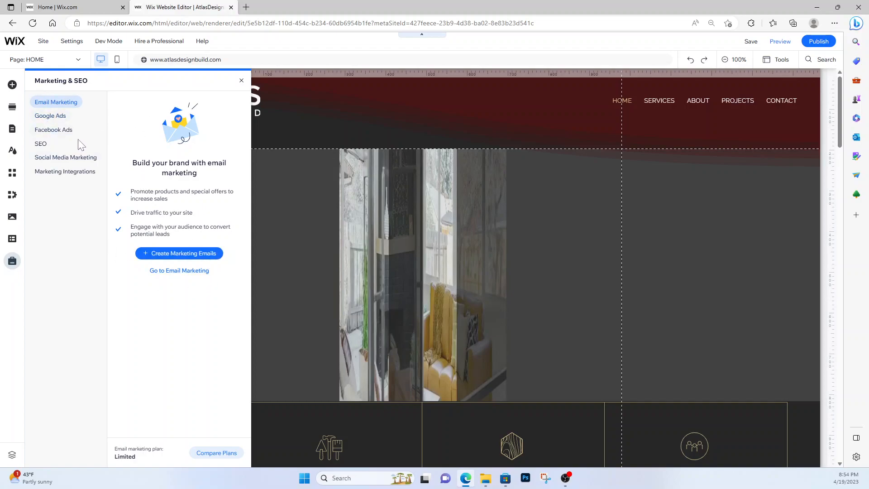
{"action": "left_click", "coordinate": [242, 80]}
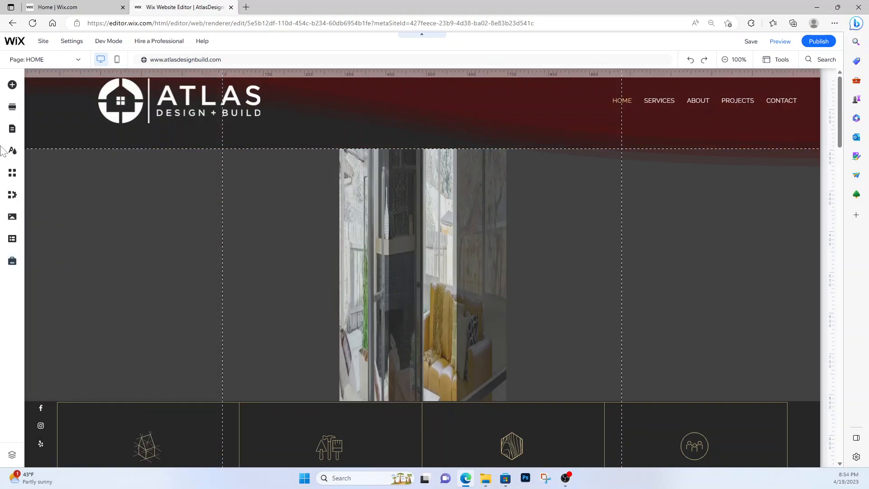
{"action": "mouse_move", "coordinate": [2, 50]}
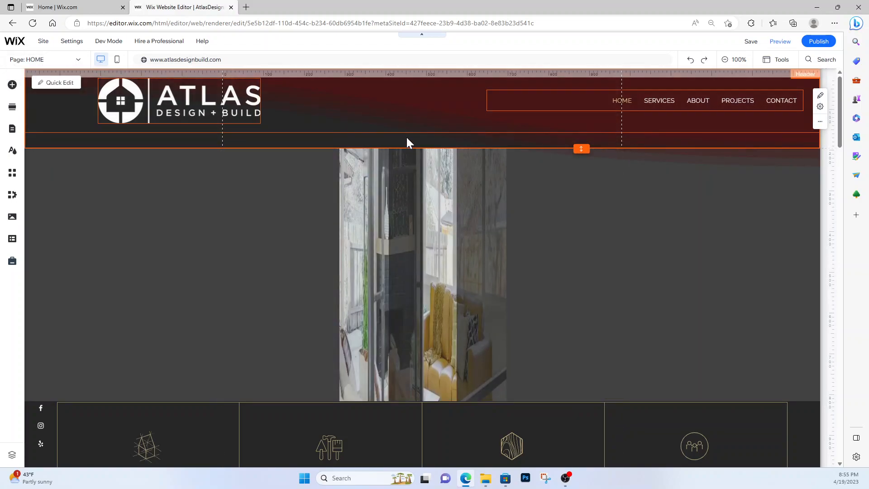
- Try italic styling on the ABOUT US heading in the About section of the HOME page
{"action": "scroll", "coordinate": [405, 140], "scroll_direction": "down", "scroll_amount": 1}
{"action": "scroll", "coordinate": [387, 157], "scroll_direction": "down", "scroll_amount": 6}
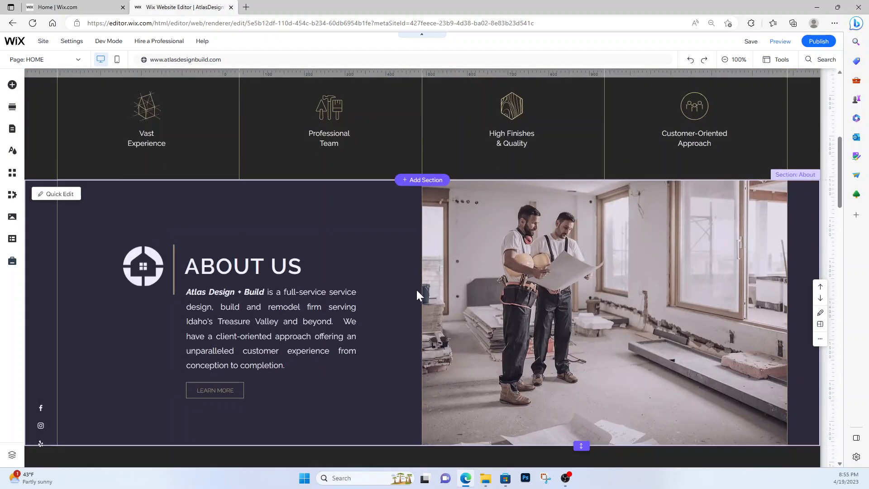
{"action": "left_click", "coordinate": [279, 255]}
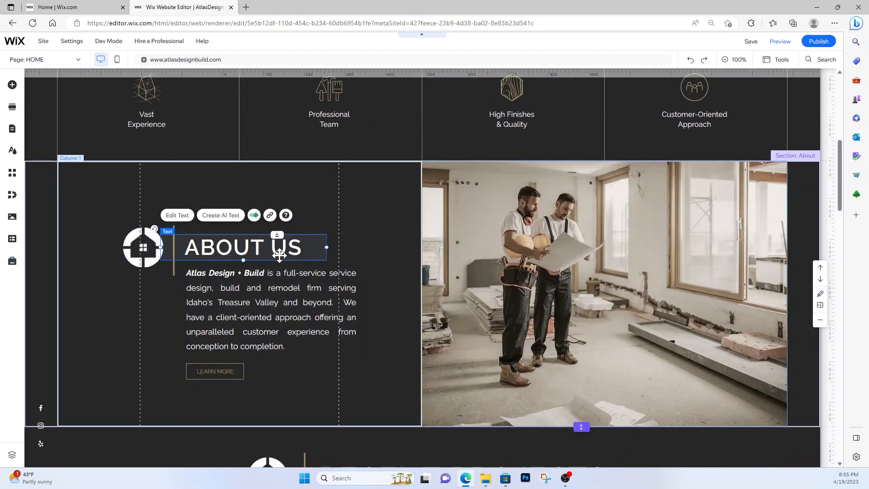
{"action": "double_click", "coordinate": [279, 254]}
{"action": "key", "text": "ctrl+i"}
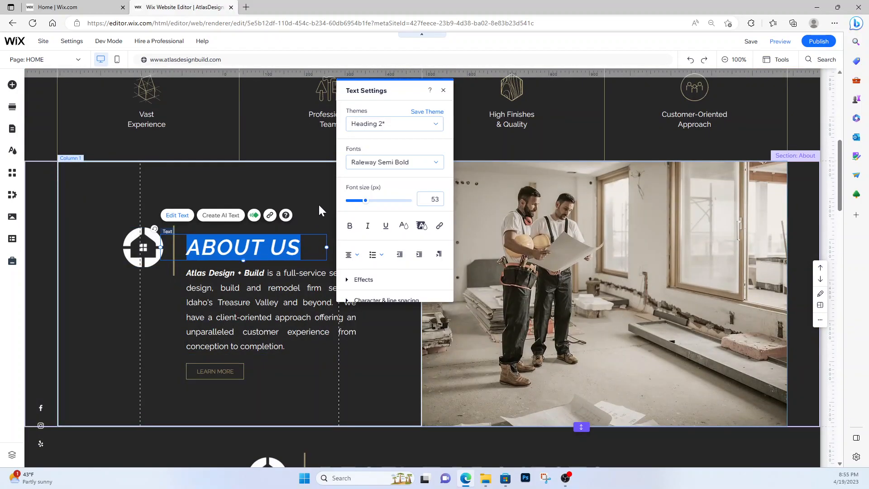
{"action": "left_click", "coordinate": [319, 210]}
- Select the whole About Us paragraph and look through the available fonts, keeping Raleway
{"action": "left_click", "coordinate": [287, 300]}
{"action": "double_click", "coordinate": [286, 300]}
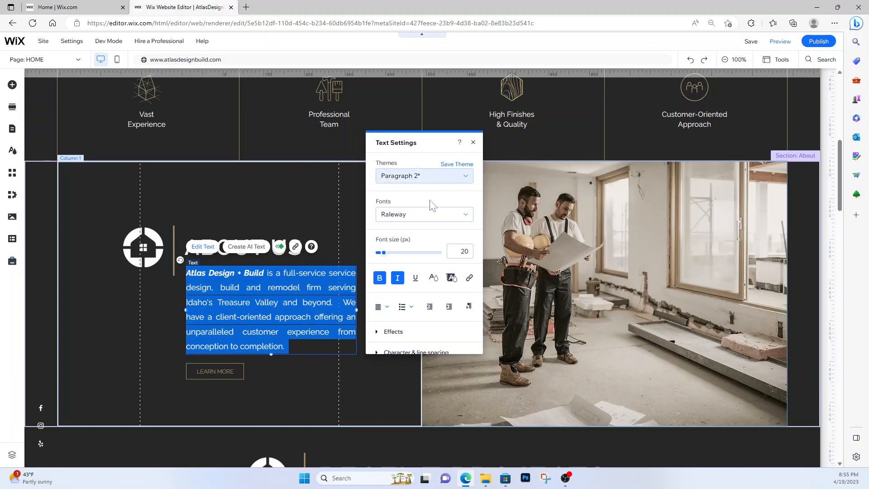
{"action": "left_click", "coordinate": [464, 217]}
{"action": "left_click", "coordinate": [466, 220]}
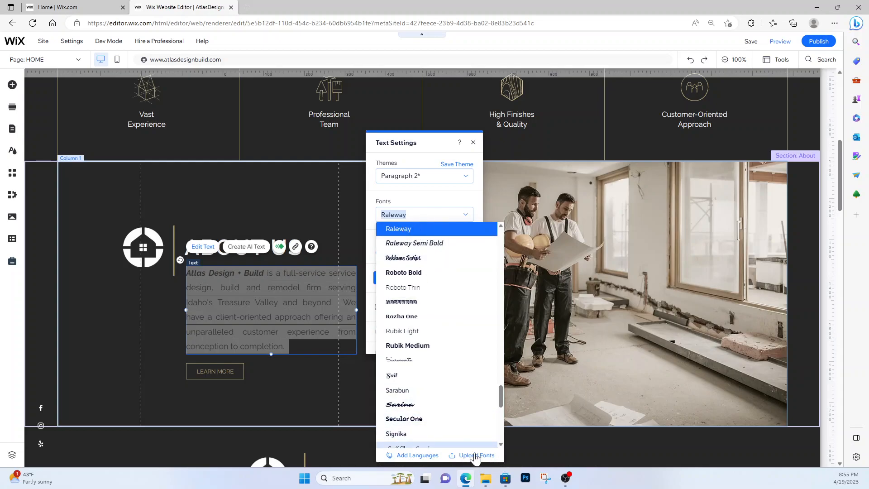
{"action": "left_click", "coordinate": [413, 229]}
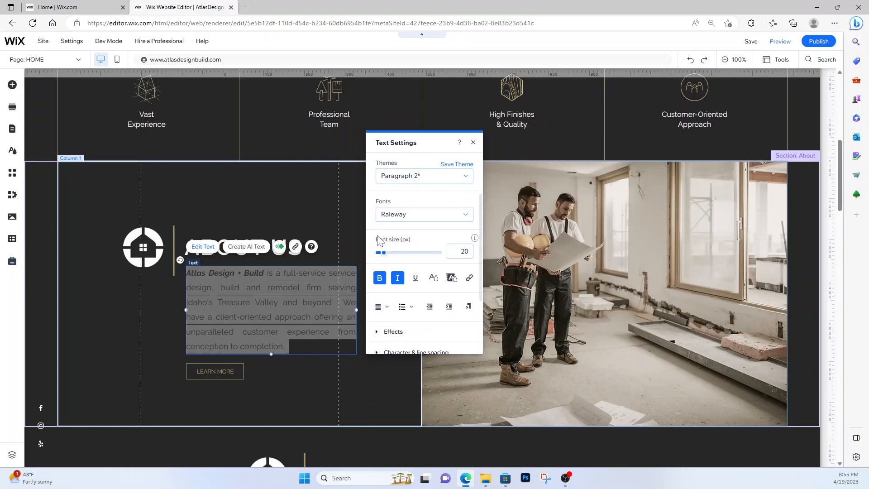
- Examine the effects, character spacing and line spacing options for the About Us paragraph and close its text settings
{"action": "scroll", "coordinate": [390, 294], "scroll_direction": "down", "scroll_amount": 1}
{"action": "scroll", "coordinate": [398, 287], "scroll_direction": "down", "scroll_amount": 1}
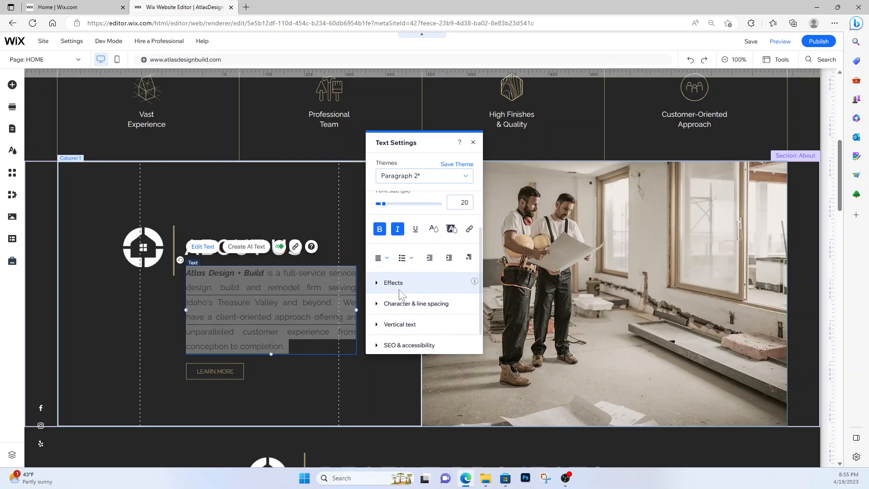
{"action": "left_click", "coordinate": [374, 288]}
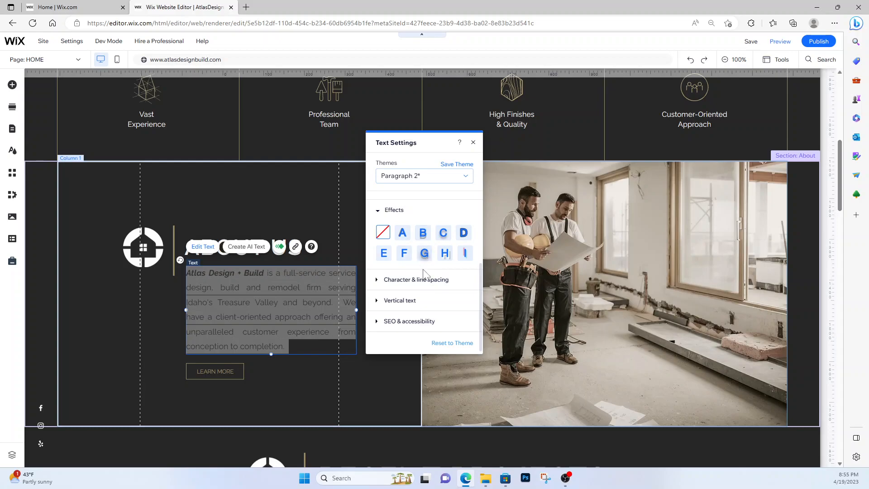
{"action": "left_click", "coordinate": [379, 284]}
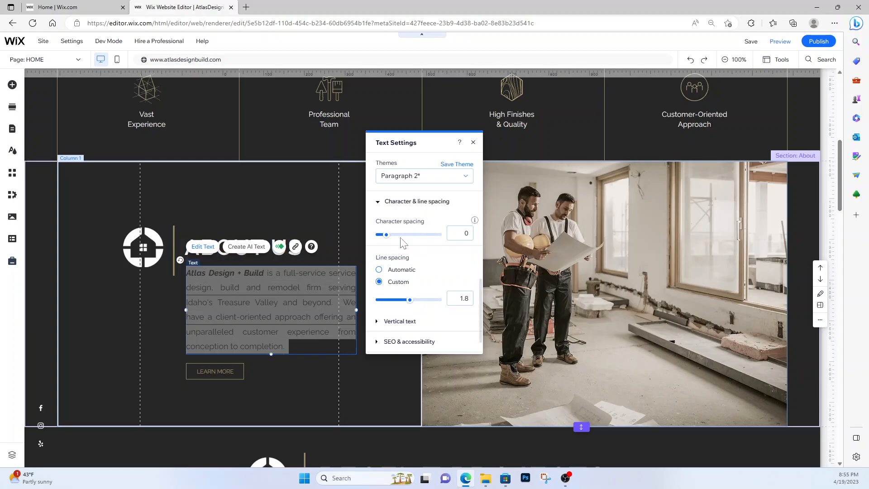
{"action": "scroll", "coordinate": [412, 299], "scroll_direction": "down", "scroll_amount": 1}
{"action": "scroll", "coordinate": [409, 275], "scroll_direction": "up", "scroll_amount": 5}
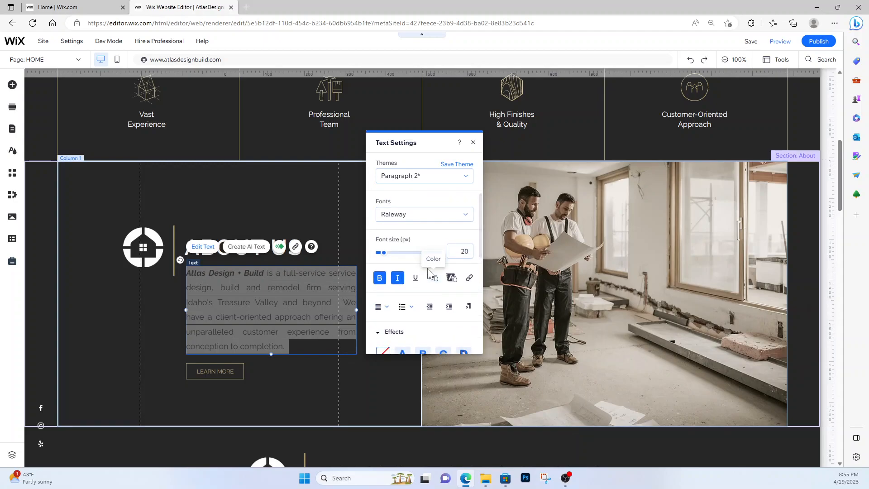
{"action": "left_click", "coordinate": [474, 144]}
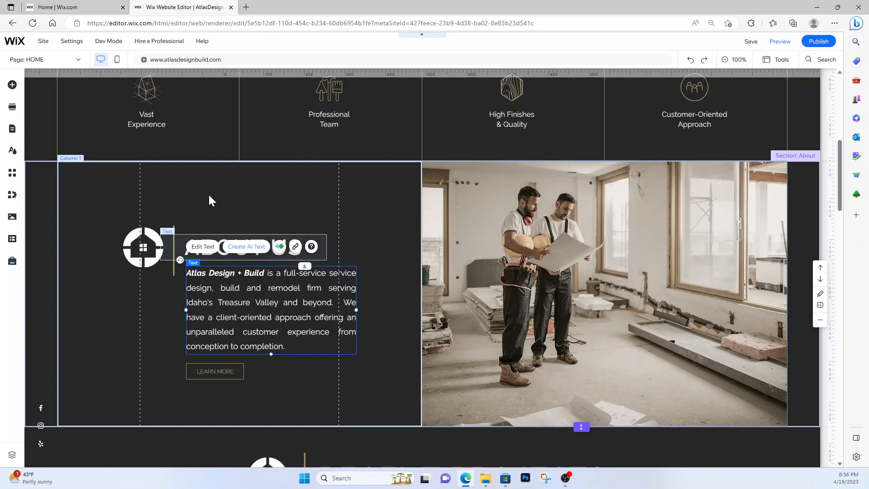
- Check the list of site pages and look over the page link options for the words "Atlas Design + Build", leaving them unlinked
{"action": "left_click", "coordinate": [34, 60]}
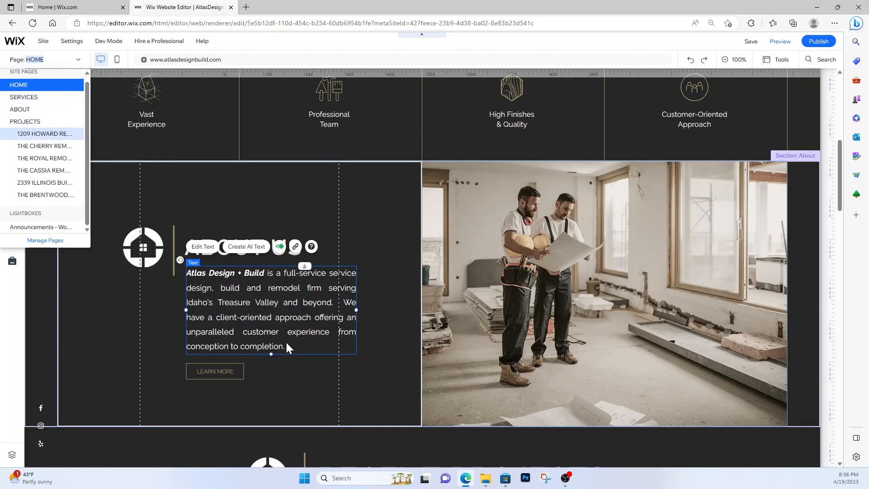
{"action": "left_click", "coordinate": [259, 285]}
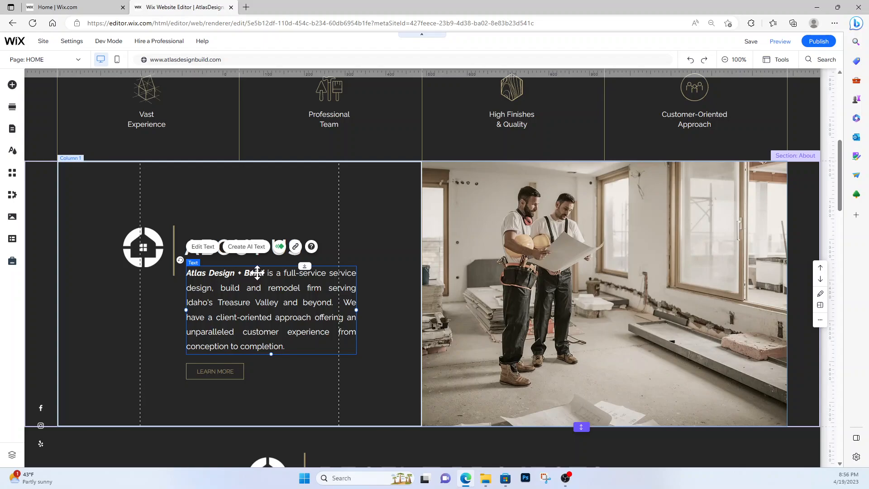
{"action": "double_click", "coordinate": [257, 272]}
{"action": "left_click", "coordinate": [255, 273]}
{"action": "left_click_drag", "start_coordinate": [264, 273], "coordinate": [186, 273]}
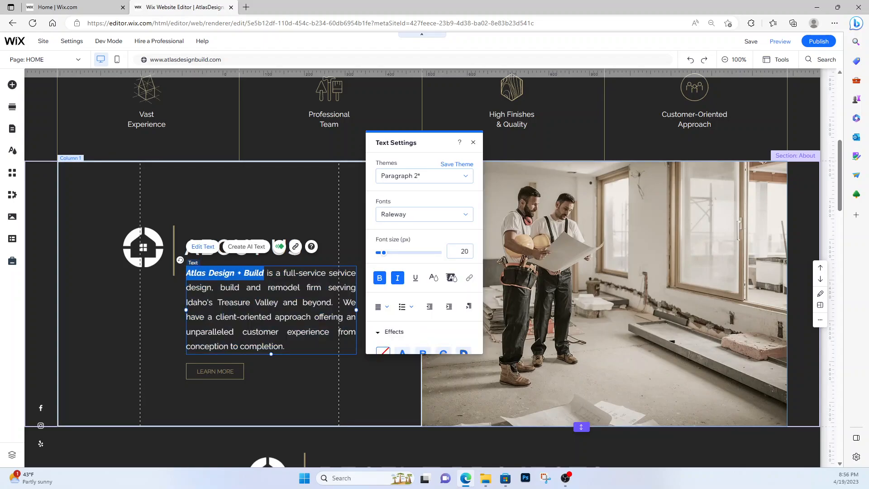
{"action": "left_click", "coordinate": [295, 252]}
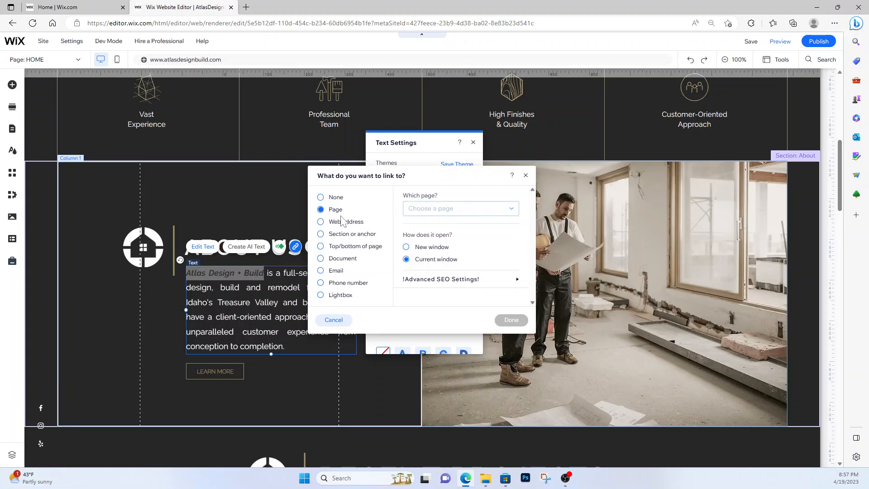
{"action": "left_click", "coordinate": [492, 209]}
{"action": "scroll", "coordinate": [446, 316], "scroll_direction": "down", "scroll_amount": 1}
{"action": "scroll", "coordinate": [448, 312], "scroll_direction": "up", "scroll_amount": 2}
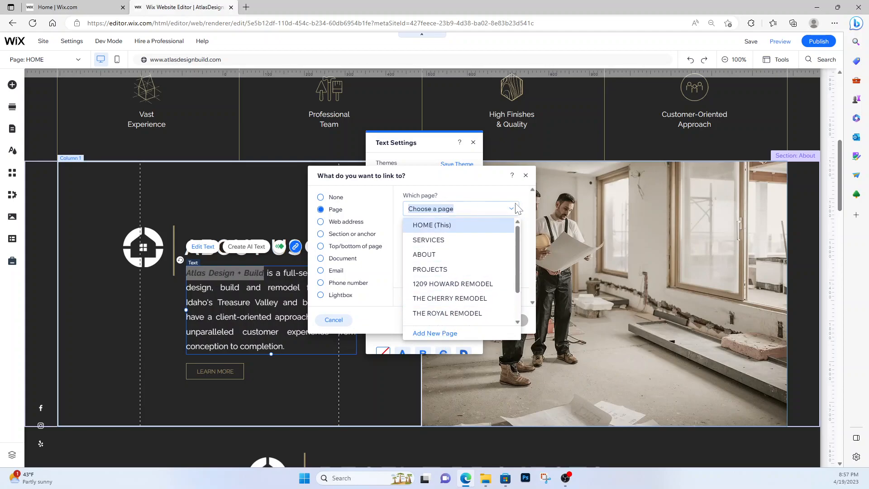
{"action": "left_click", "coordinate": [512, 213]}
{"action": "left_click", "coordinate": [525, 176]}
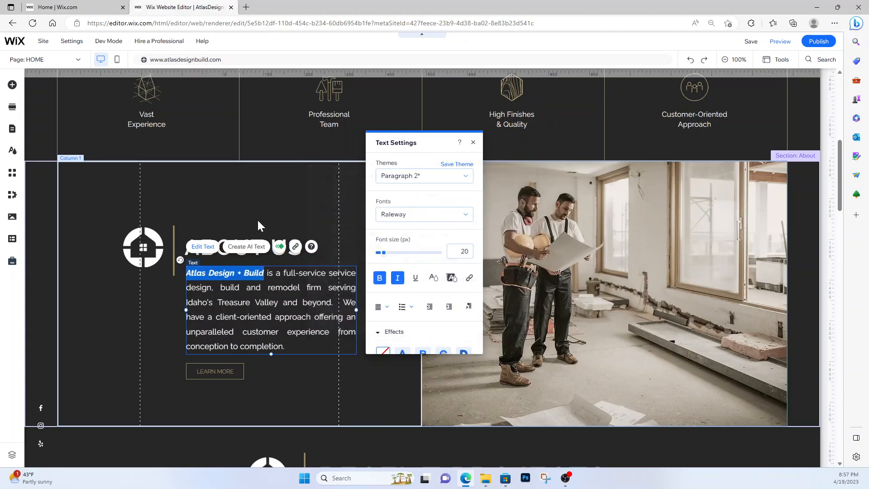
{"action": "left_click", "coordinate": [298, 194]}
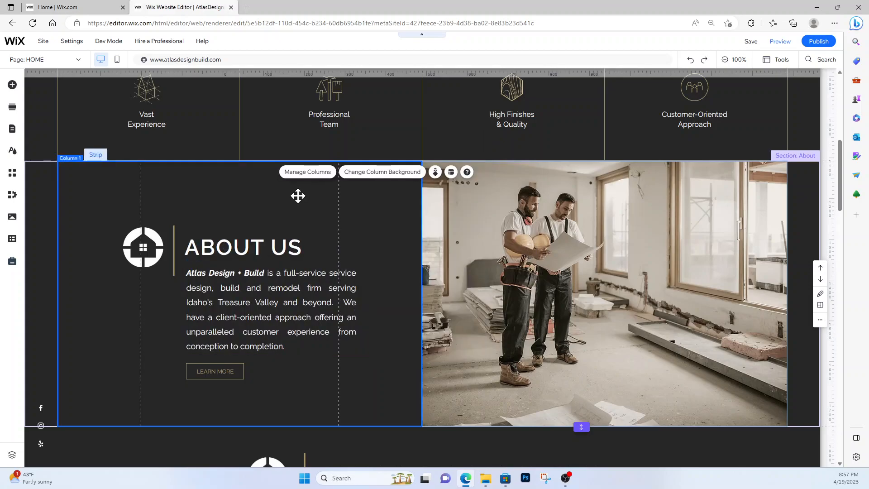
{"action": "double_click", "coordinate": [194, 273]}
{"action": "scroll", "coordinate": [195, 273], "scroll_direction": "up", "scroll_amount": 1}
{"action": "left_click", "coordinate": [194, 273]}
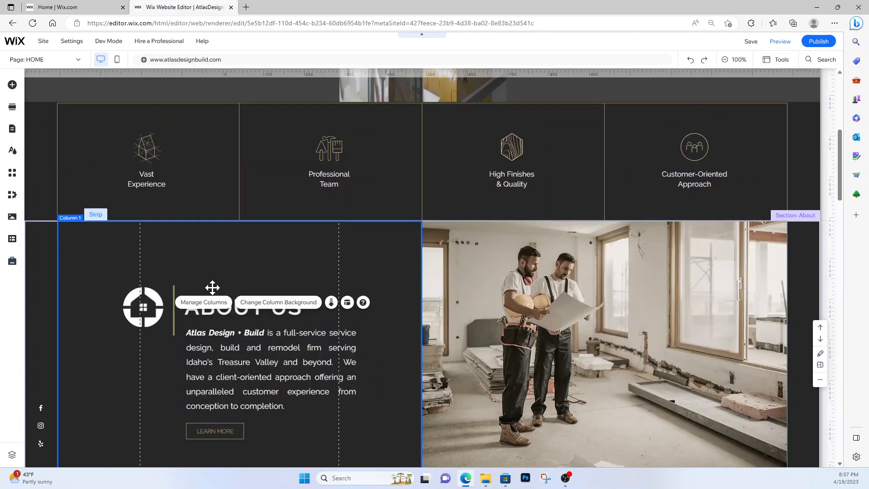
{"action": "left_click", "coordinate": [230, 334]}
{"action": "left_click", "coordinate": [230, 335]}
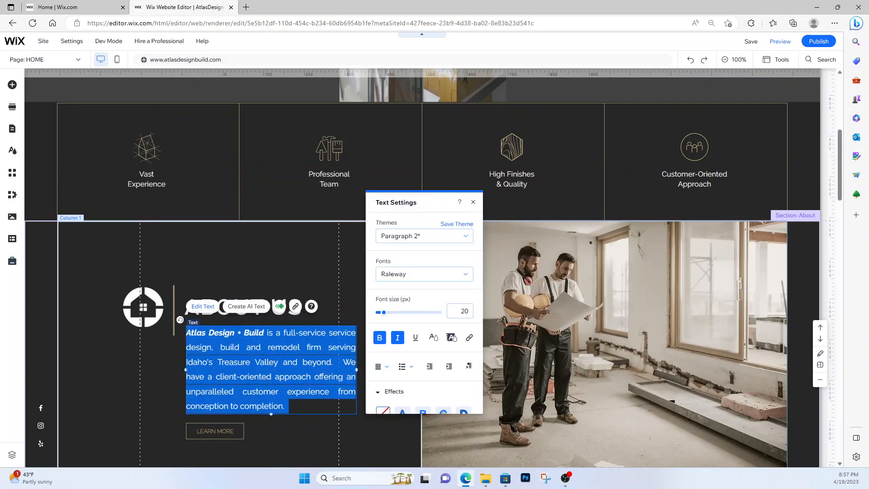
{"action": "left_click", "coordinate": [256, 333]}
{"action": "left_click_drag", "start_coordinate": [265, 333], "coordinate": [186, 332]}
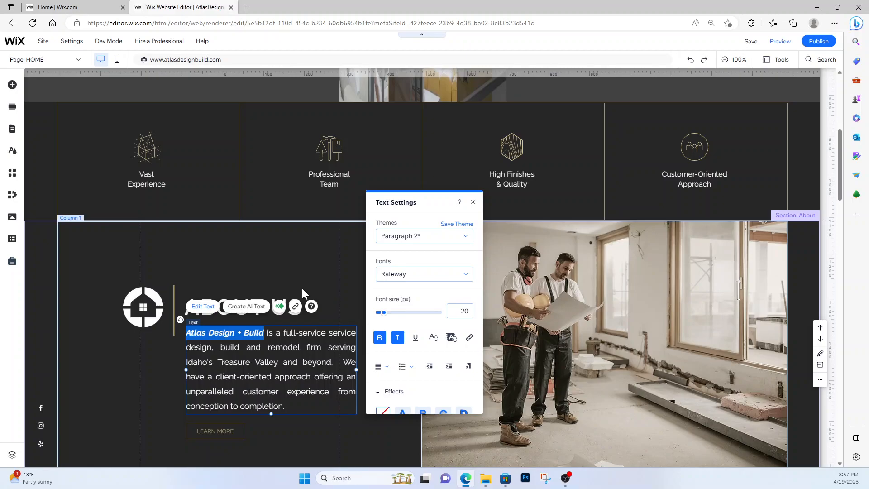
{"action": "left_click", "coordinate": [285, 267]}
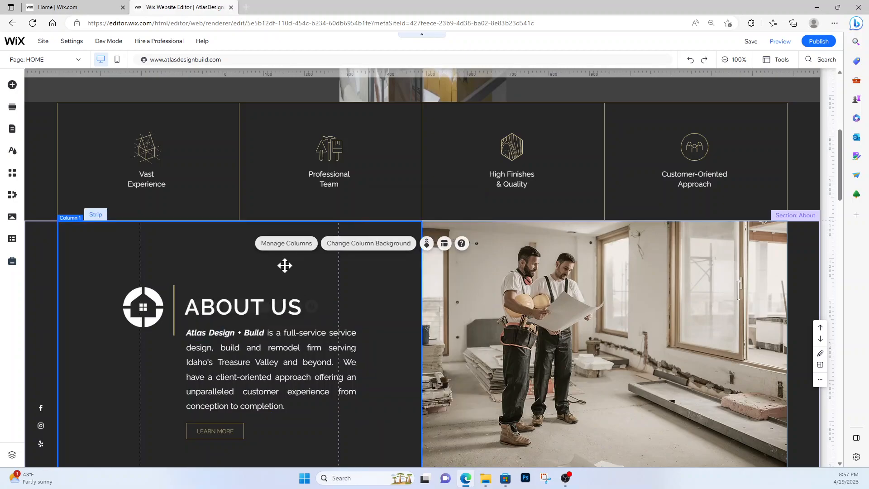
- Look over the upper sections of the HOME page and review the site's page list, including the PROJECTS subpages, closing the list when done
{"action": "scroll", "coordinate": [634, 181], "scroll_direction": "up", "scroll_amount": 5}
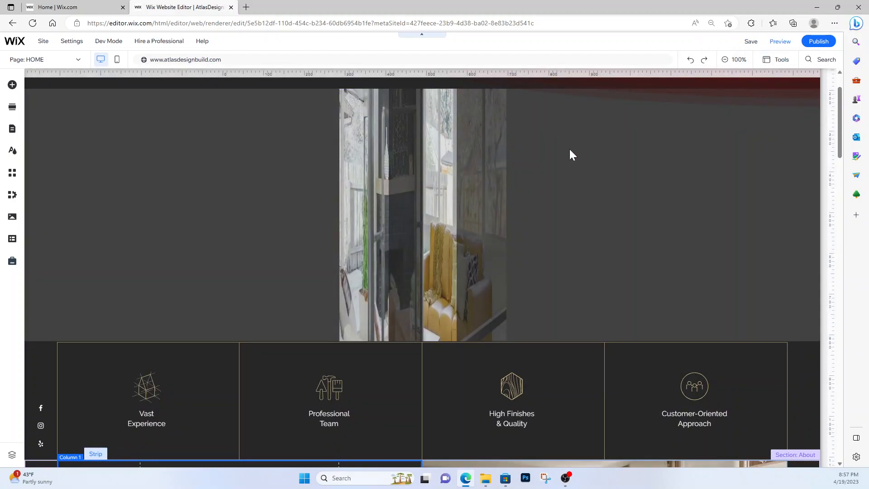
{"action": "scroll", "coordinate": [272, 254], "scroll_direction": "up", "scroll_amount": 2}
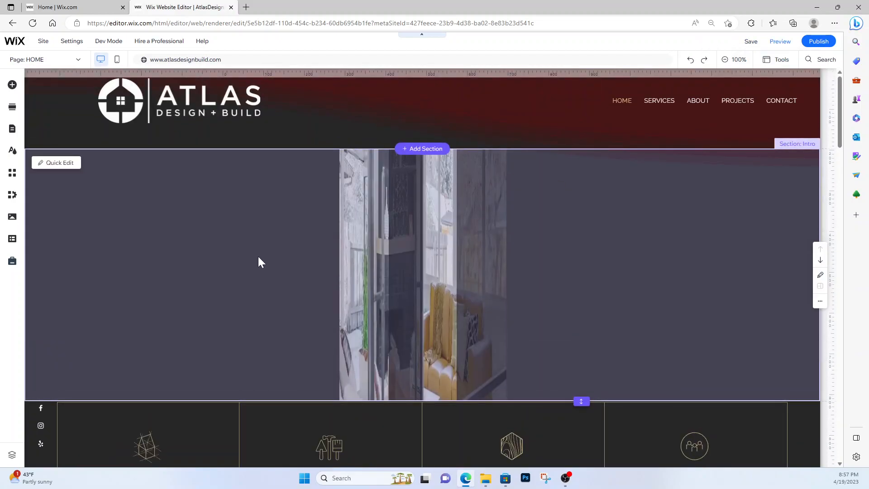
{"action": "scroll", "coordinate": [248, 255], "scroll_direction": "down", "scroll_amount": 8}
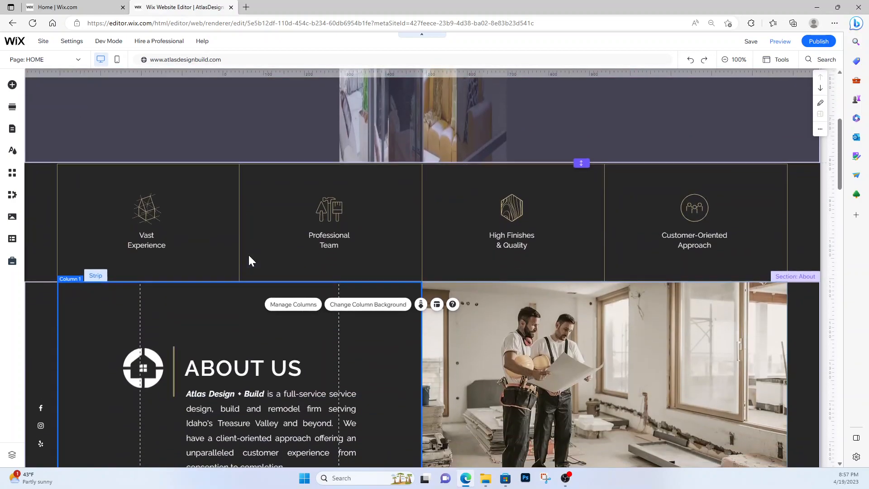
{"action": "scroll", "coordinate": [226, 277], "scroll_direction": "up", "scroll_amount": 8}
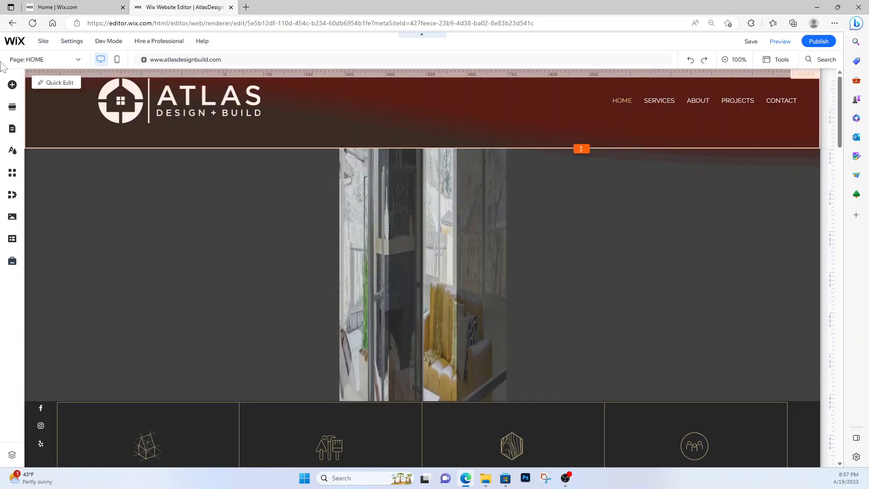
{"action": "left_click", "coordinate": [11, 130]}
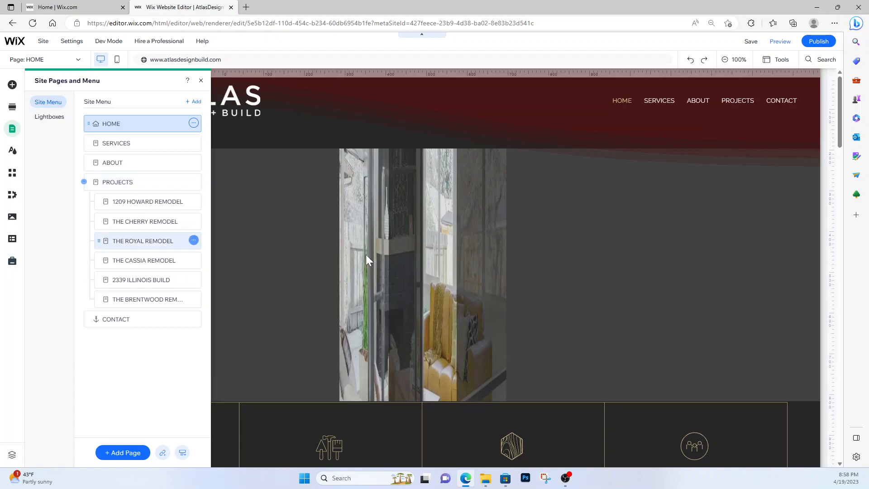
{"action": "left_click", "coordinate": [200, 80]}
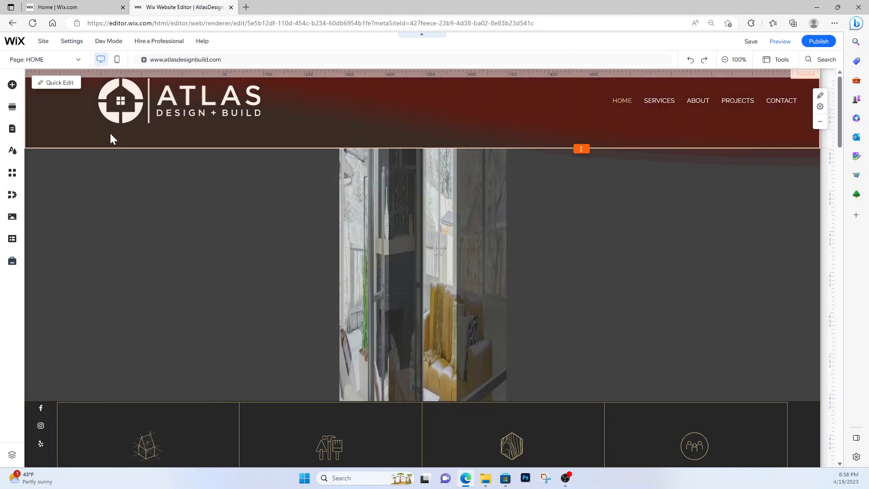
- Select the Atlas Design + Build logo image in the site header
{"action": "left_click", "coordinate": [162, 112]}
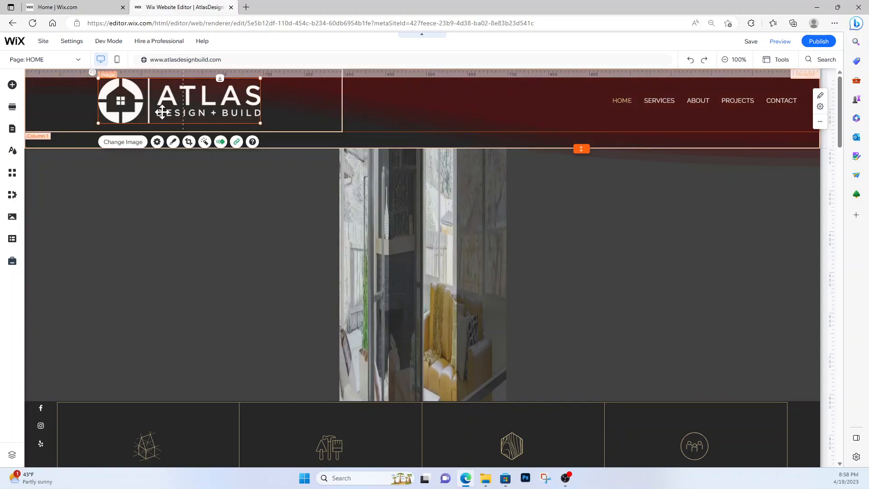